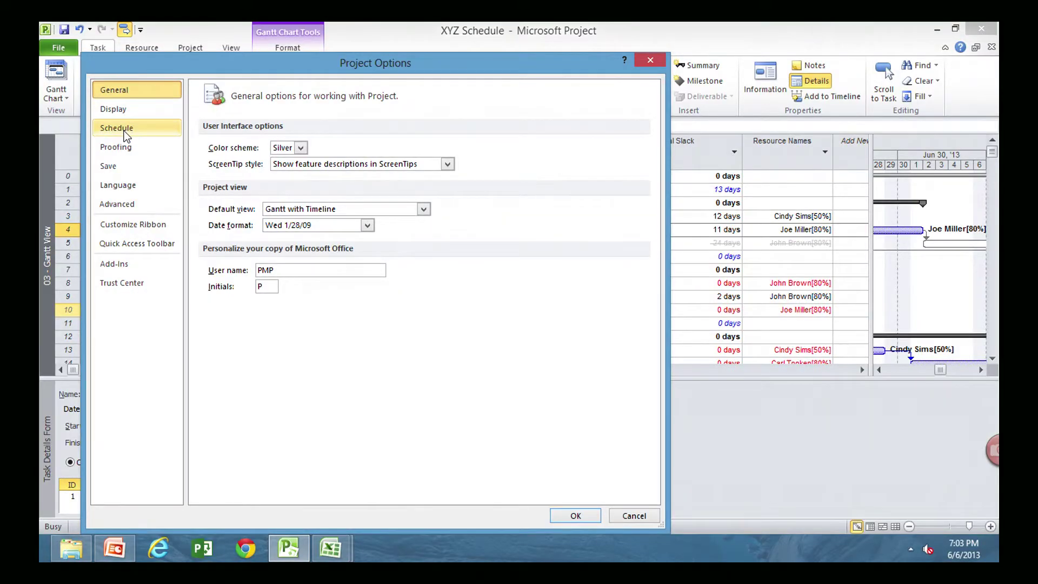
- Review the Schedule options, where new tasks are effort driven, and close Project Options
{"action": "left_click", "coordinate": [125, 130]}
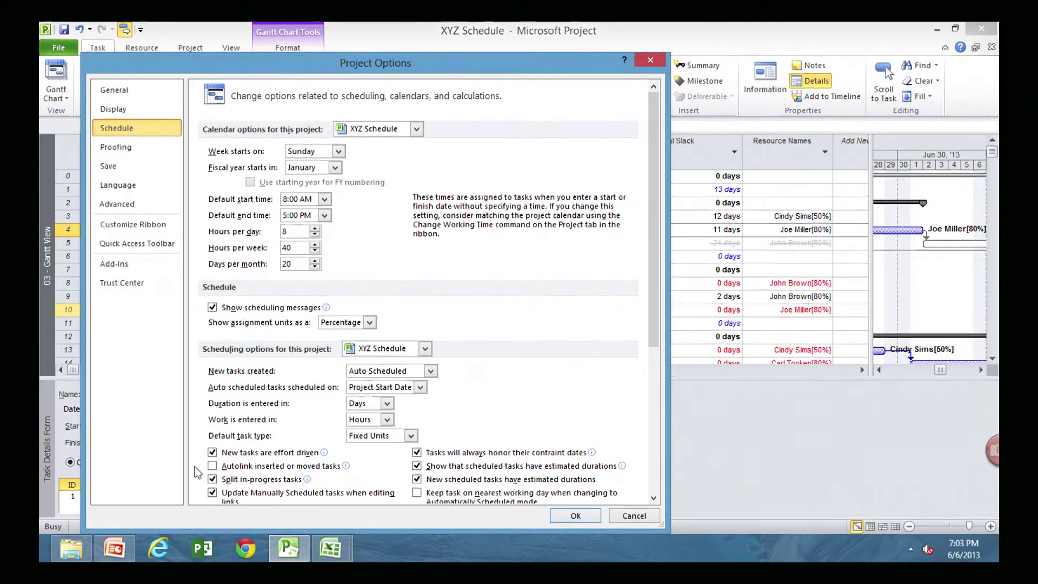
{"action": "mouse_move", "coordinate": [323, 453]}
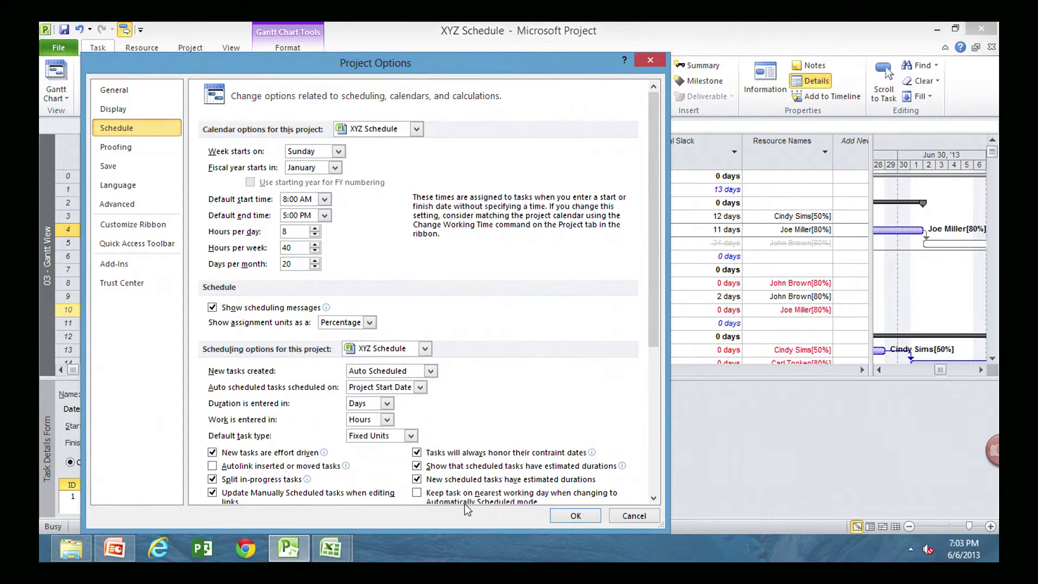
{"action": "left_click", "coordinate": [575, 516]}
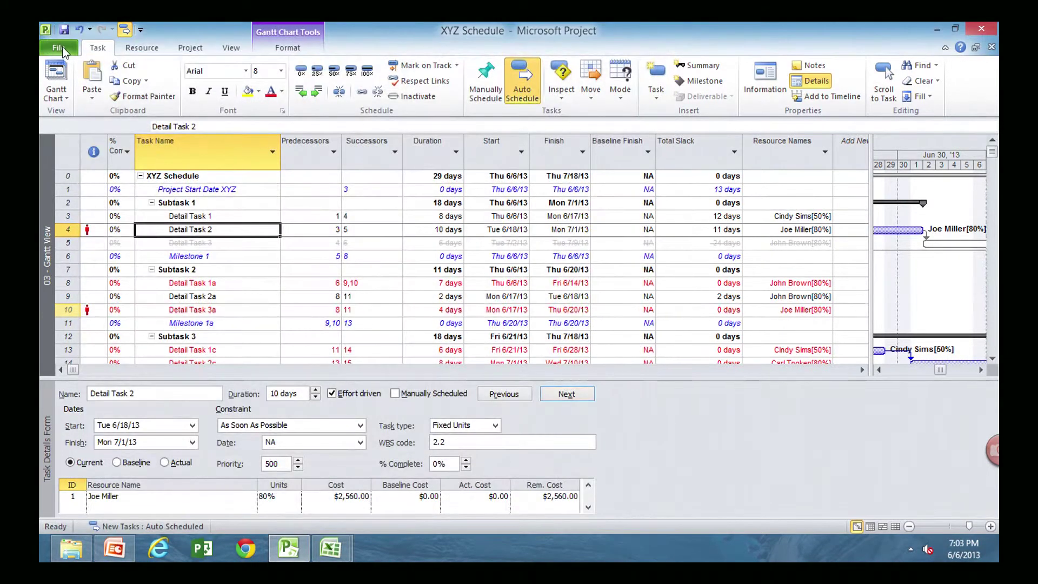
{"action": "left_click", "coordinate": [58, 48]}
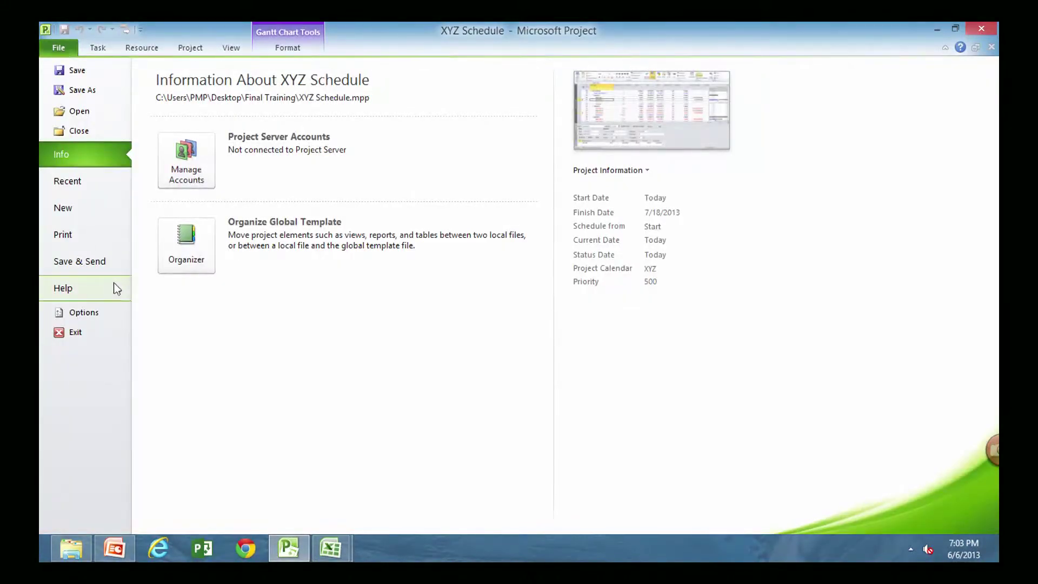
{"action": "left_click", "coordinate": [82, 313]}
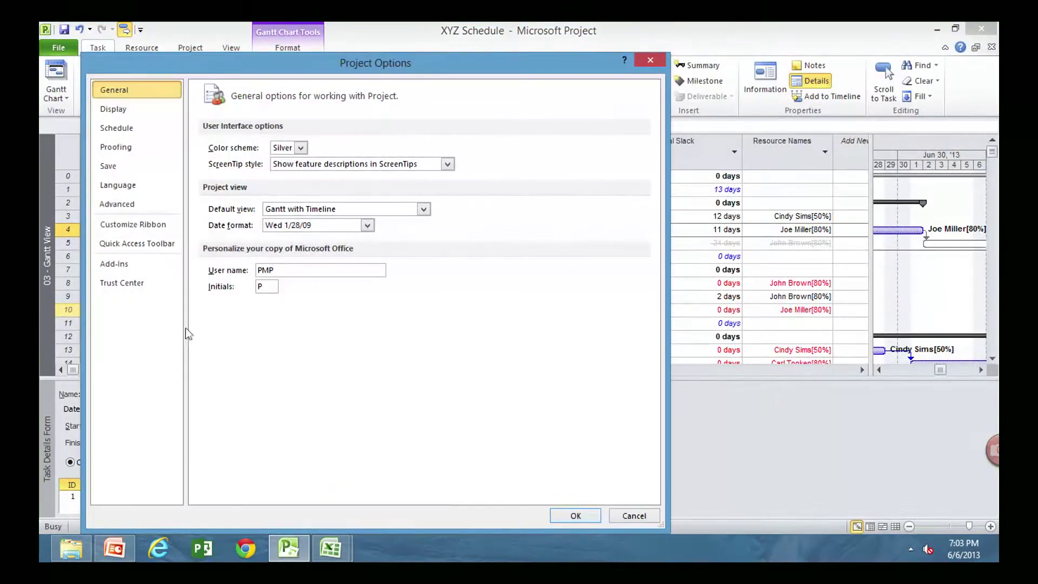
{"action": "left_click", "coordinate": [115, 127]}
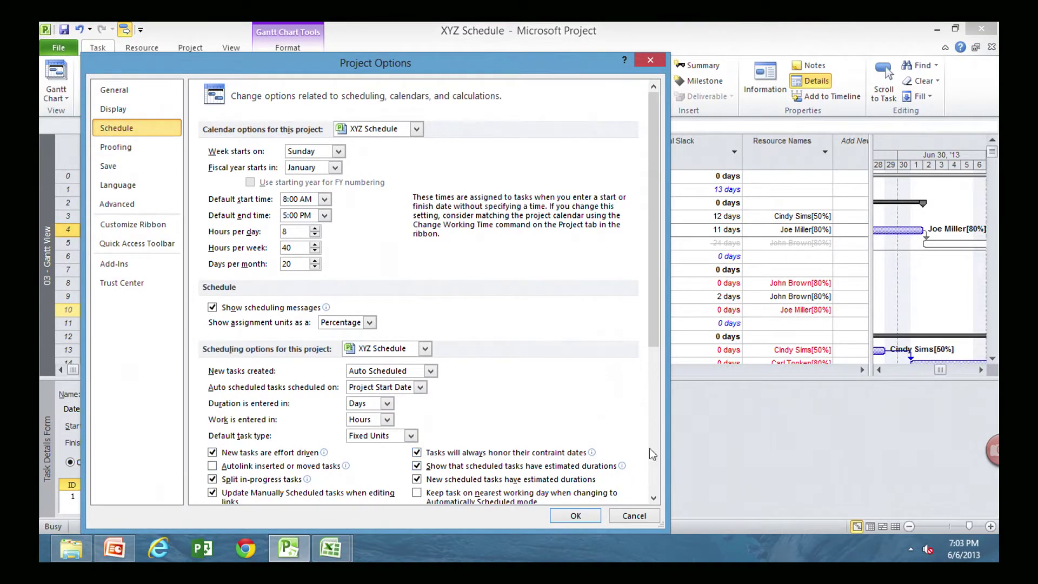
{"action": "left_click_drag", "start_coordinate": [661, 320], "coordinate": [632, 508]}
{"action": "left_click", "coordinate": [582, 518]}
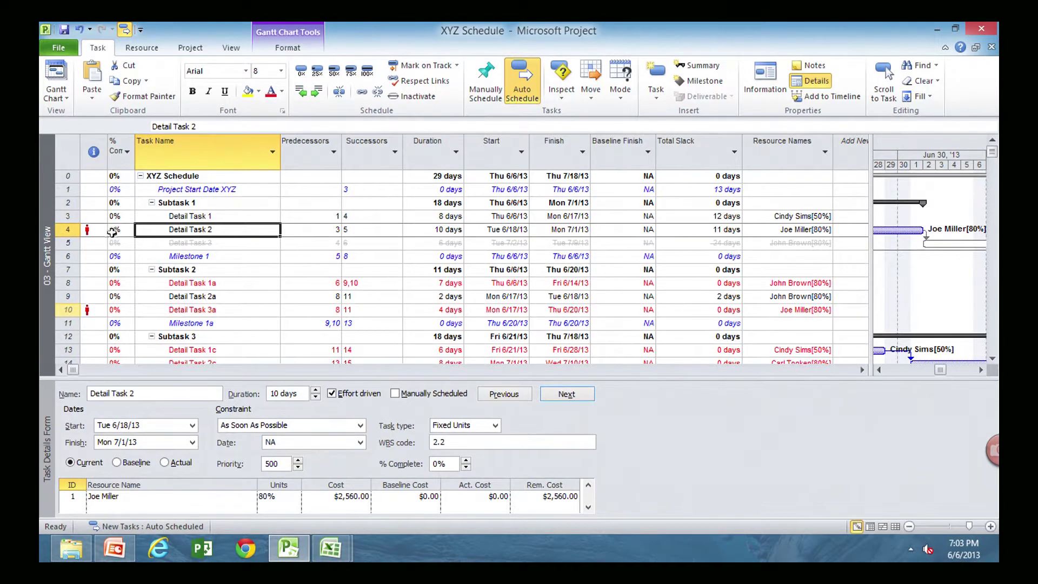
{"action": "left_click", "coordinate": [64, 245]}
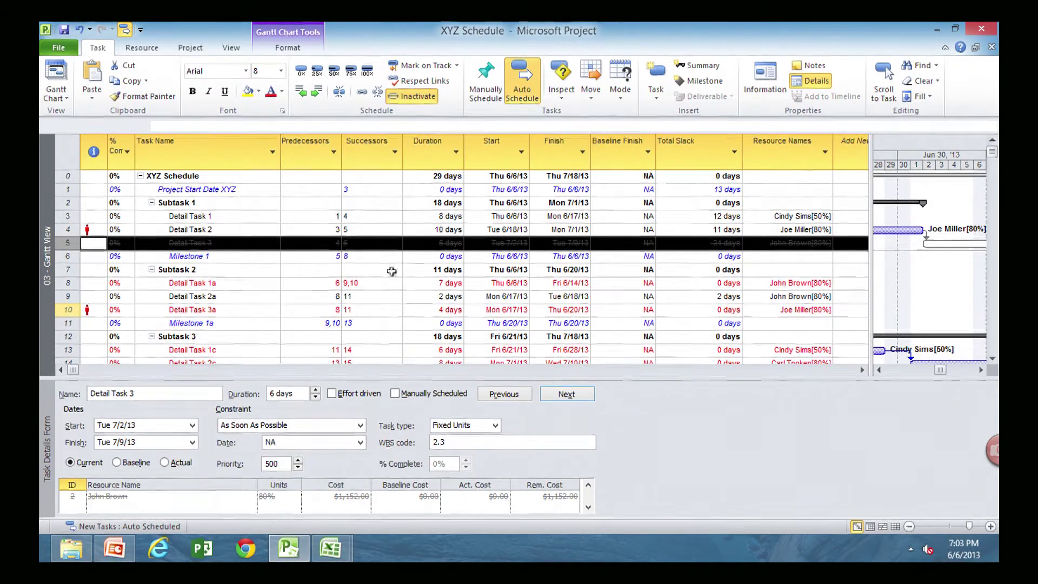
{"action": "left_click", "coordinate": [248, 297]}
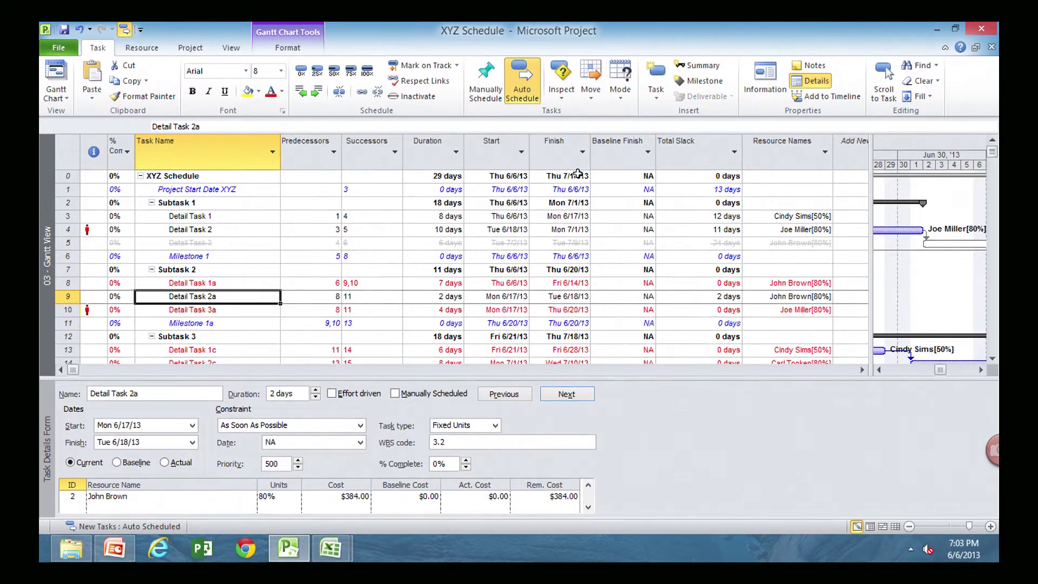
{"action": "left_click", "coordinate": [572, 175]}
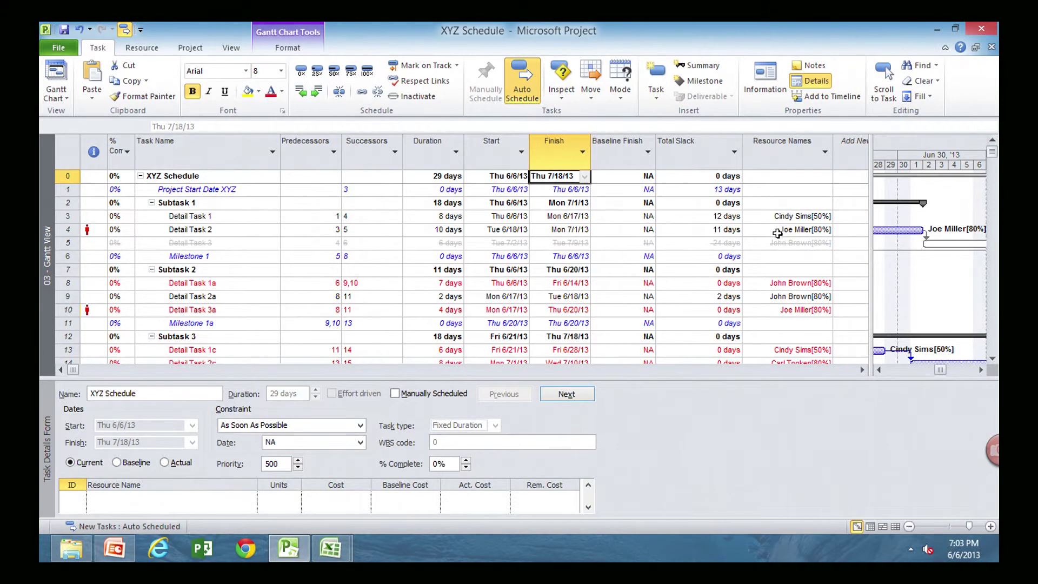
{"action": "left_click", "coordinate": [777, 229]}
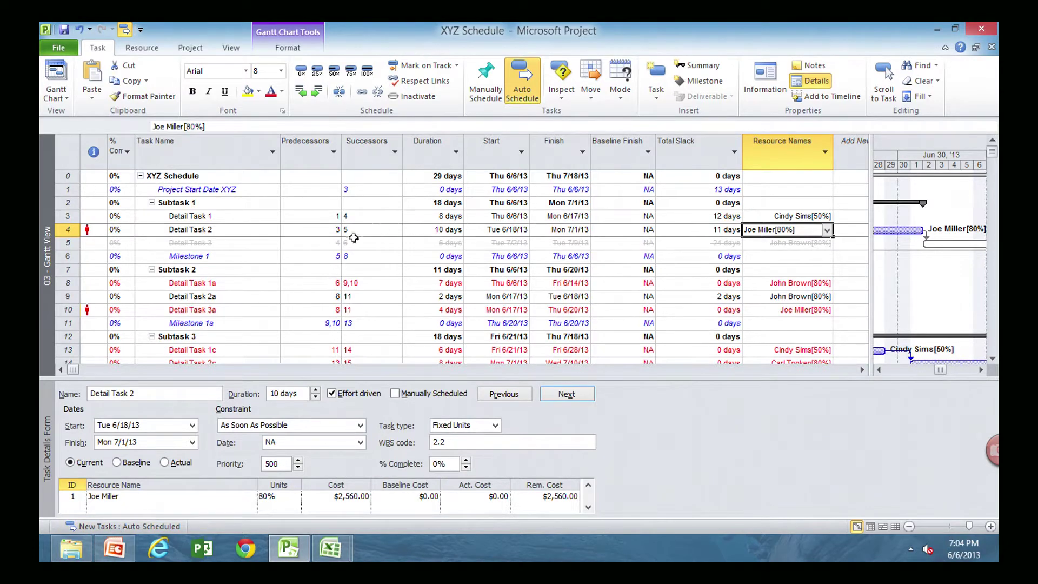
{"action": "left_click", "coordinate": [205, 229]}
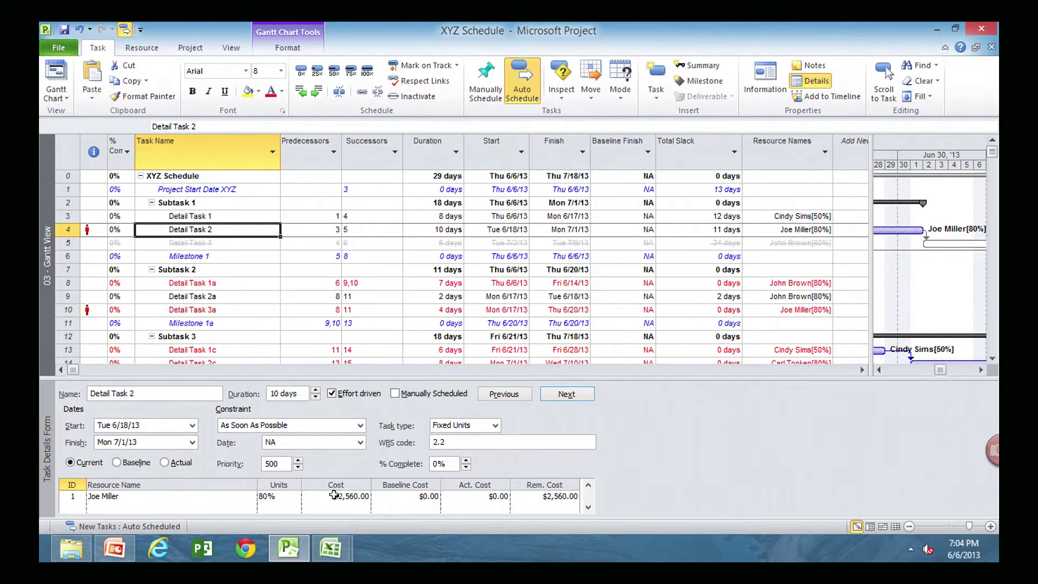
{"action": "right_click", "coordinate": [659, 401]}
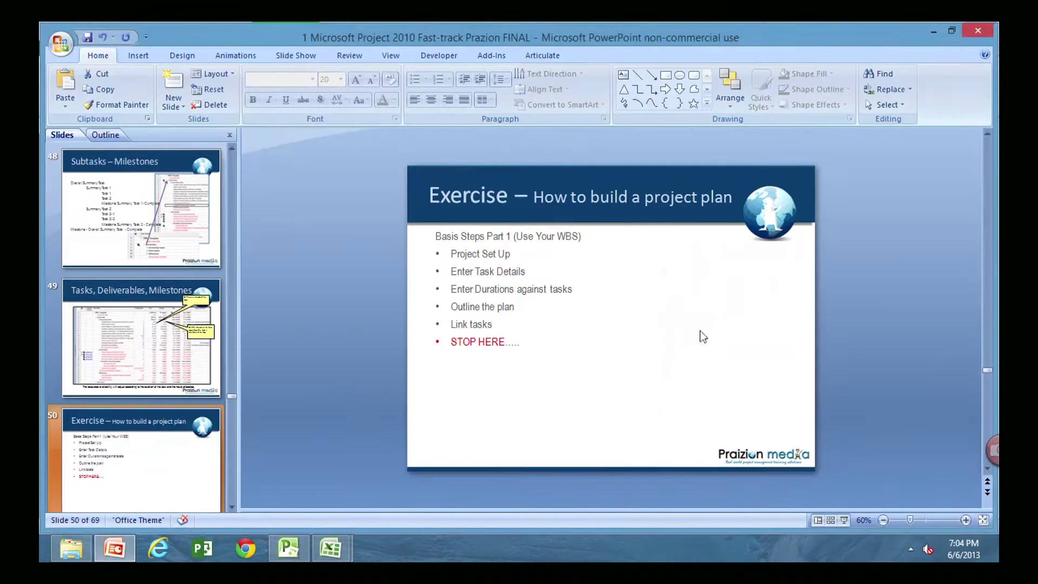
{"action": "left_click", "coordinate": [285, 547]}
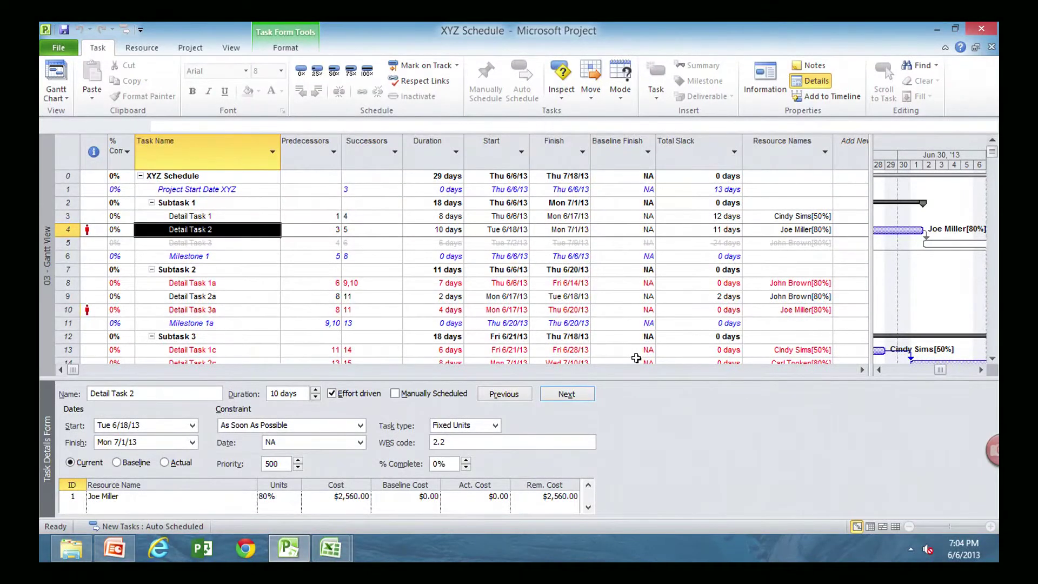
- Switch the Task Details Form to Work details showing Units, Work and Baseline Work
{"action": "right_click", "coordinate": [628, 458]}
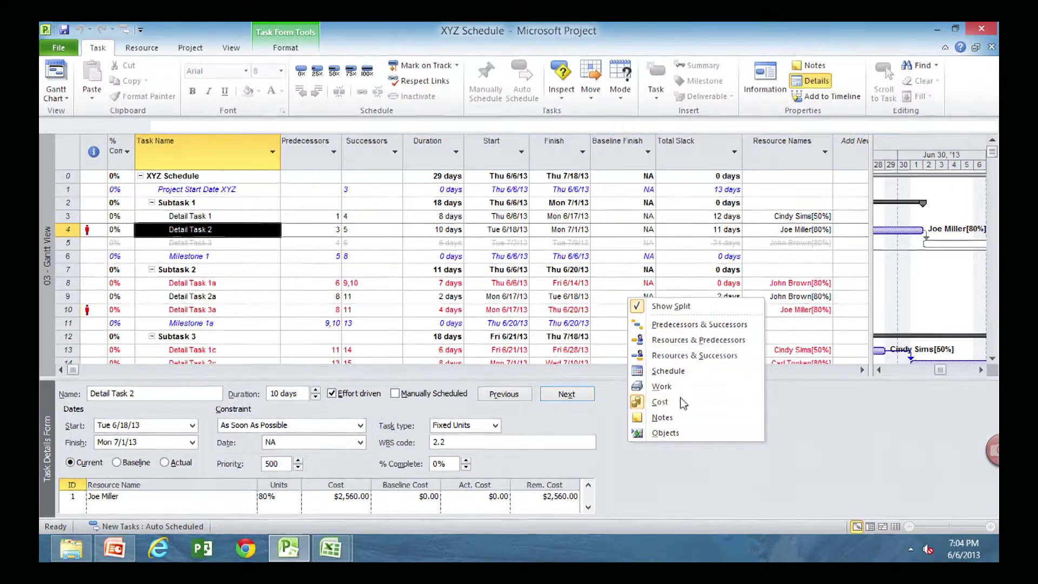
{"action": "left_click", "coordinate": [662, 386]}
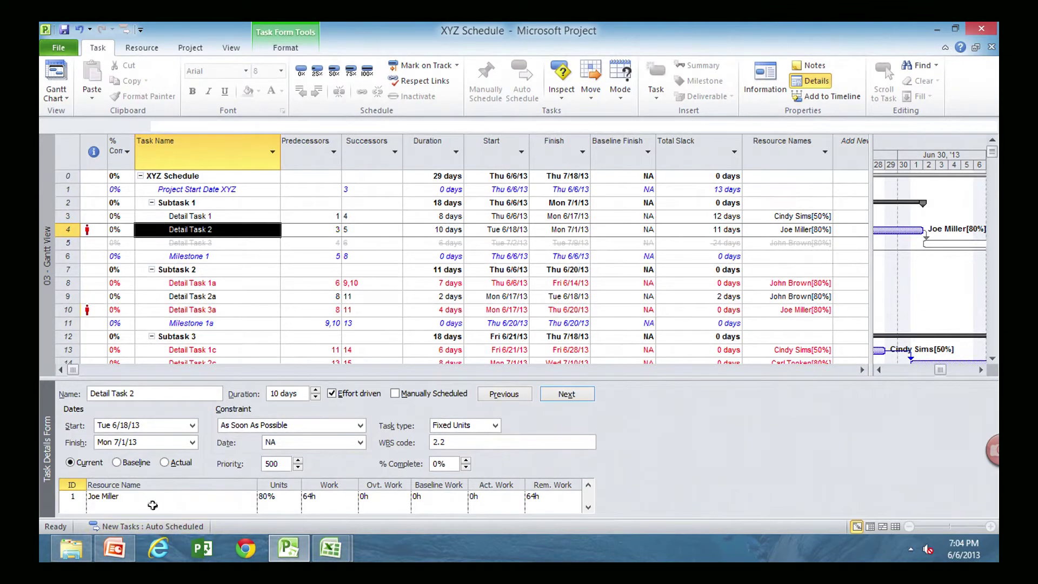
- Assign a second 80% resource to Detail Task 2, cutting it to 5 days ending Mon 6/24/13
{"action": "left_click", "coordinate": [135, 510]}
{"action": "left_click", "coordinate": [251, 507]}
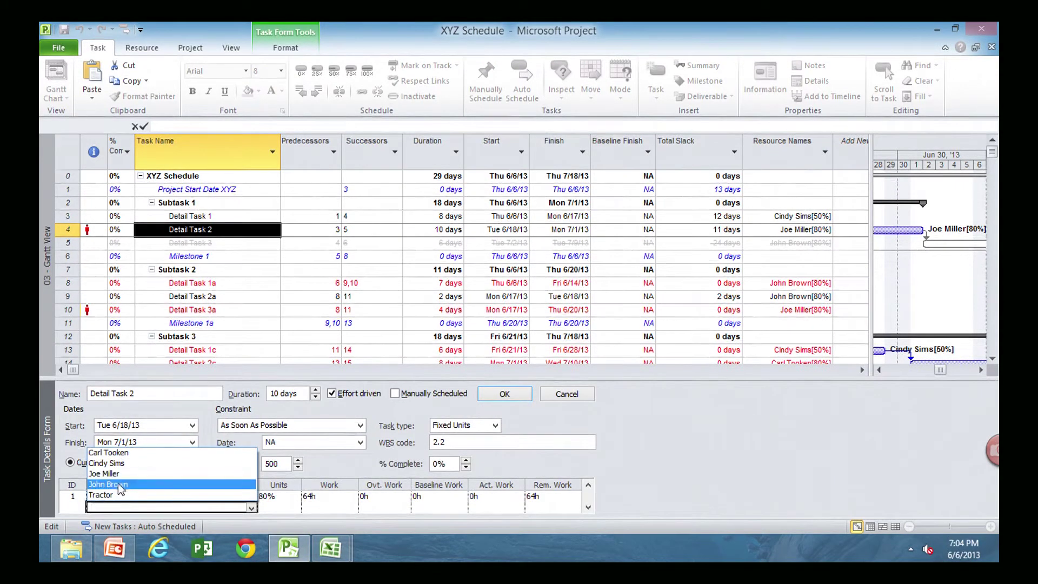
{"action": "left_click", "coordinate": [110, 452]}
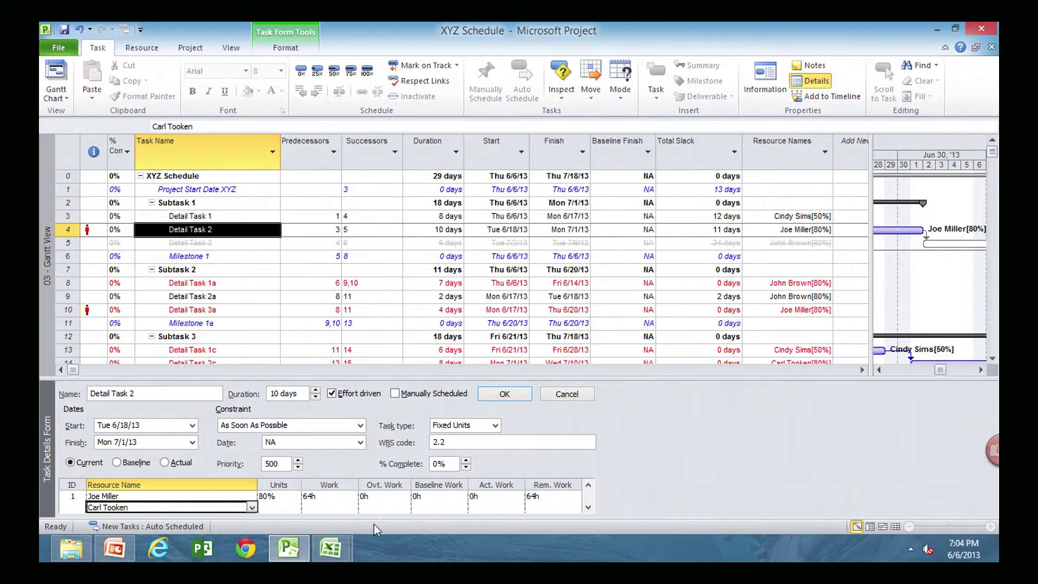
{"action": "left_click", "coordinate": [505, 395]}
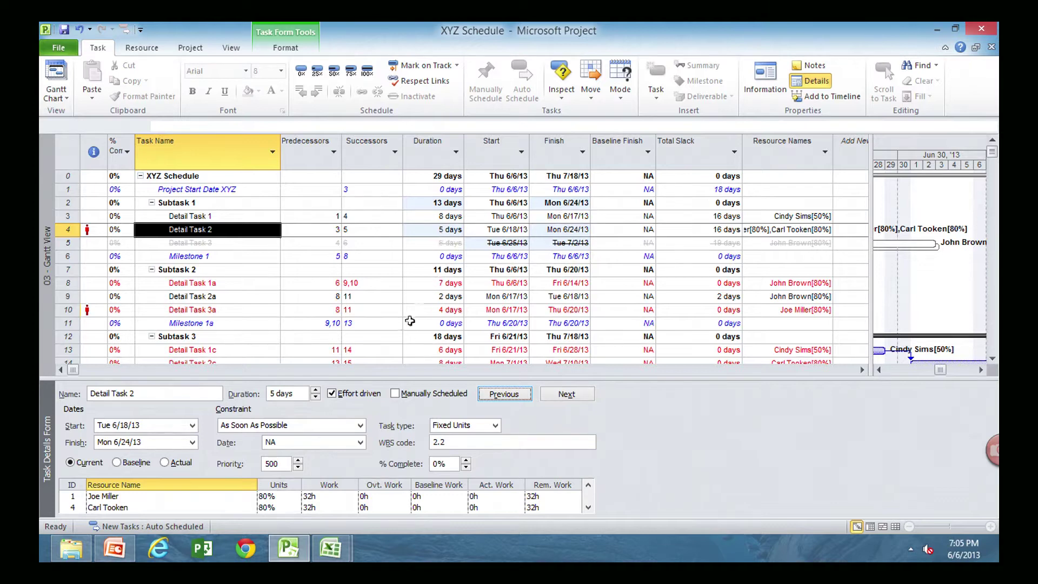
- Remove the predecessor and successor links from the inactive Detail Task 3
{"action": "left_click_drag", "start_coordinate": [406, 378], "coordinate": [377, 438]}
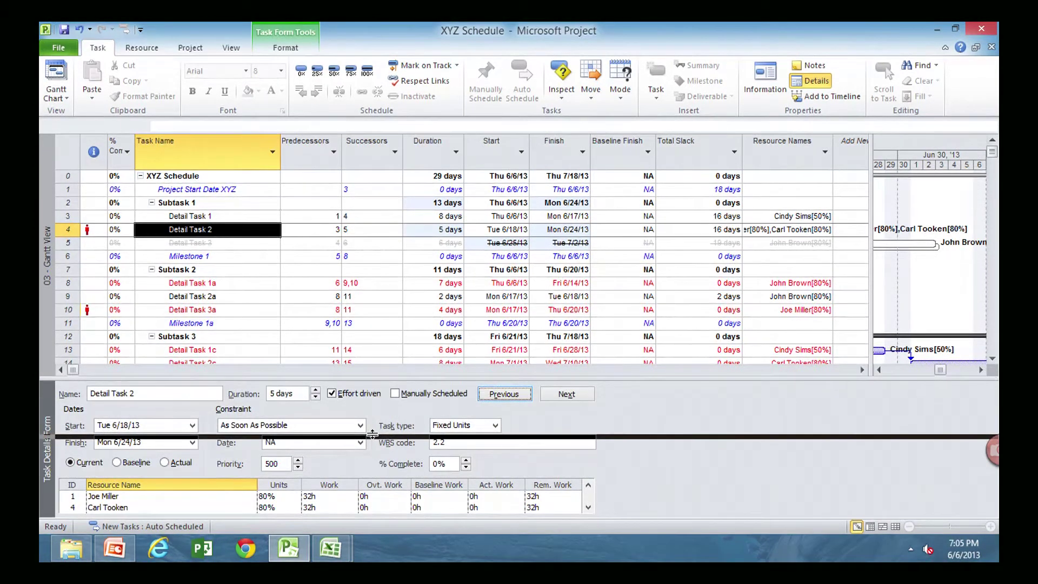
{"action": "left_click", "coordinate": [241, 256]}
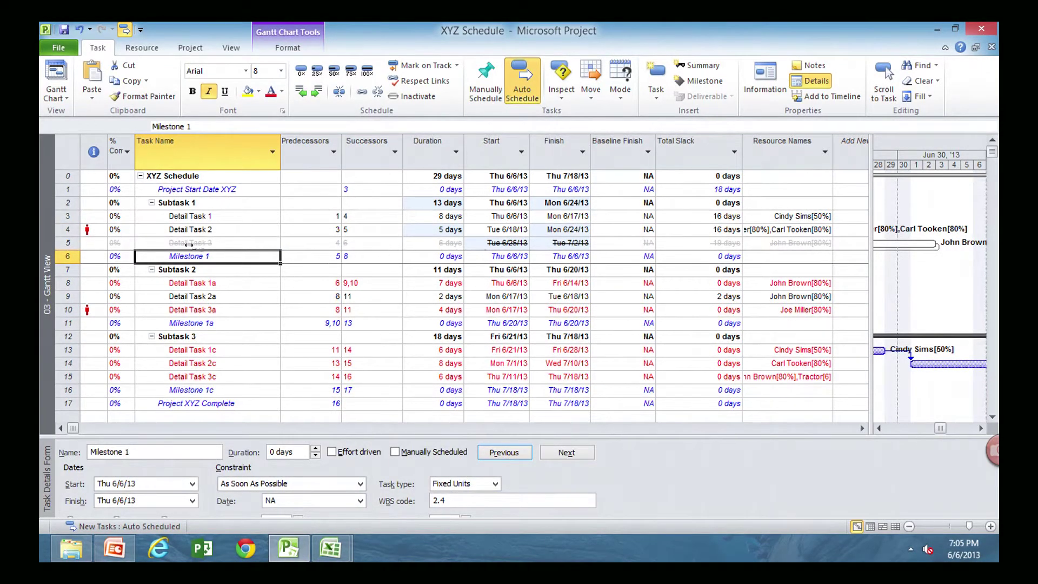
{"action": "left_click_drag", "start_coordinate": [320, 242], "coordinate": [378, 243]}
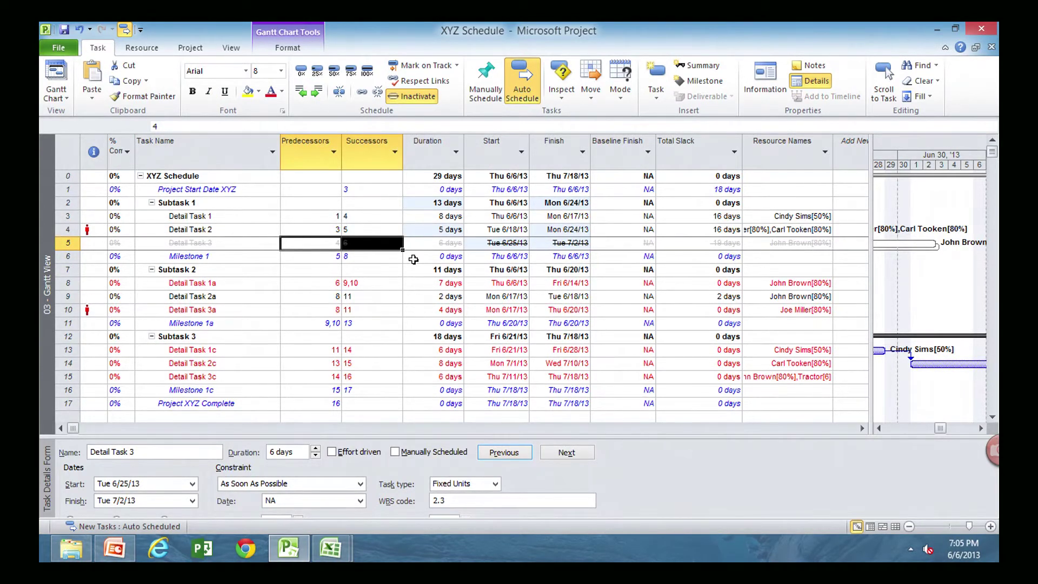
{"action": "key", "text": "Delete"}
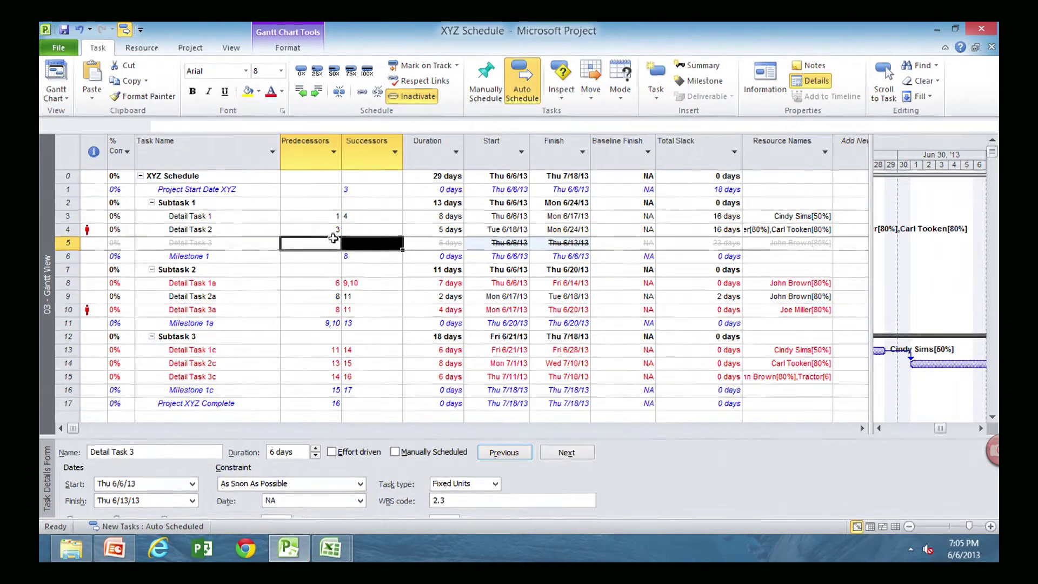
- Enter 4 as Milestone 1's predecessor, so it follows Detail Task 2
{"action": "left_click", "coordinate": [213, 230]}
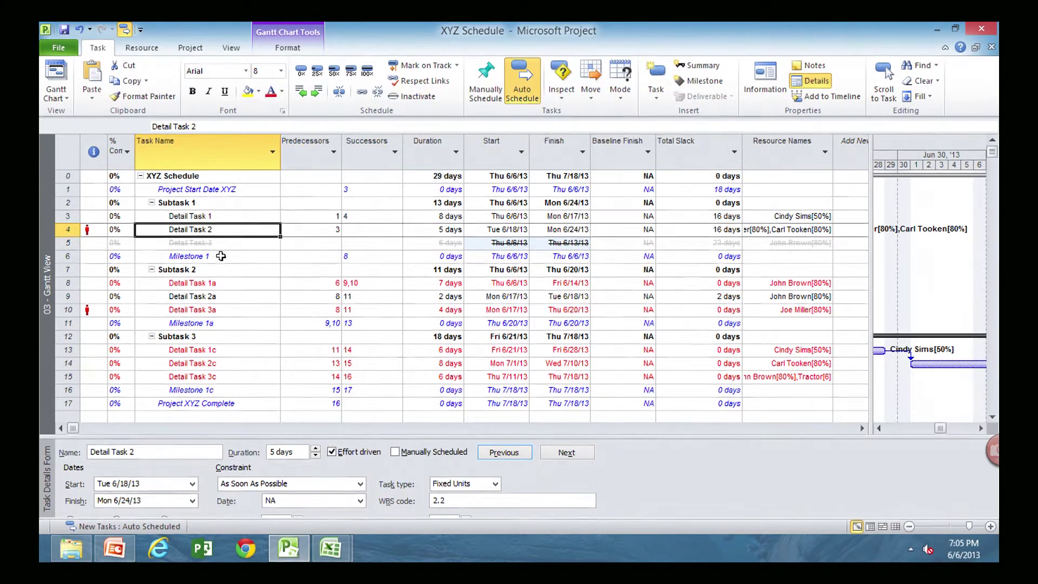
{"action": "left_click", "coordinate": [227, 257]}
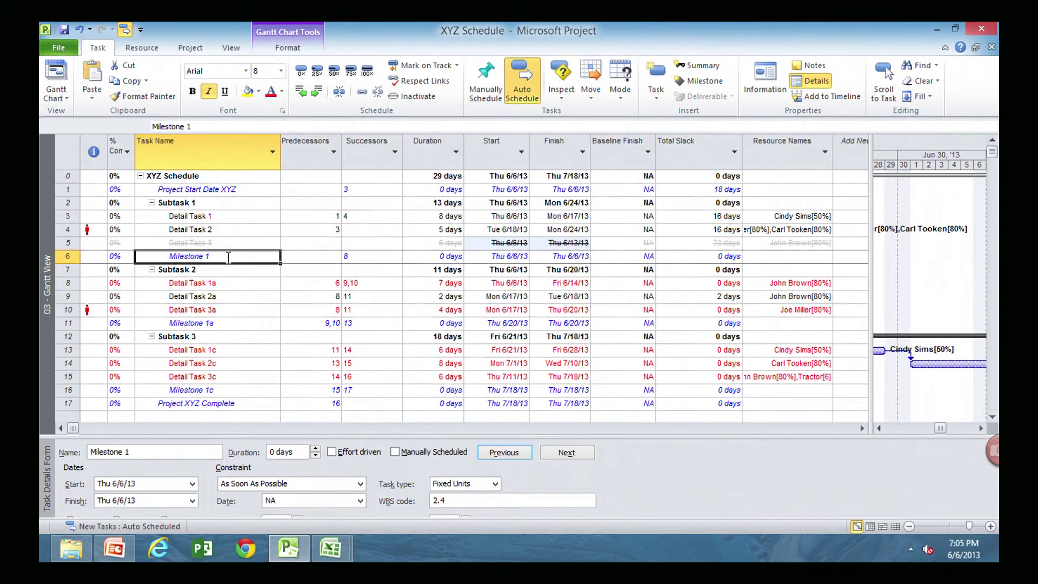
{"action": "left_click", "coordinate": [579, 177]}
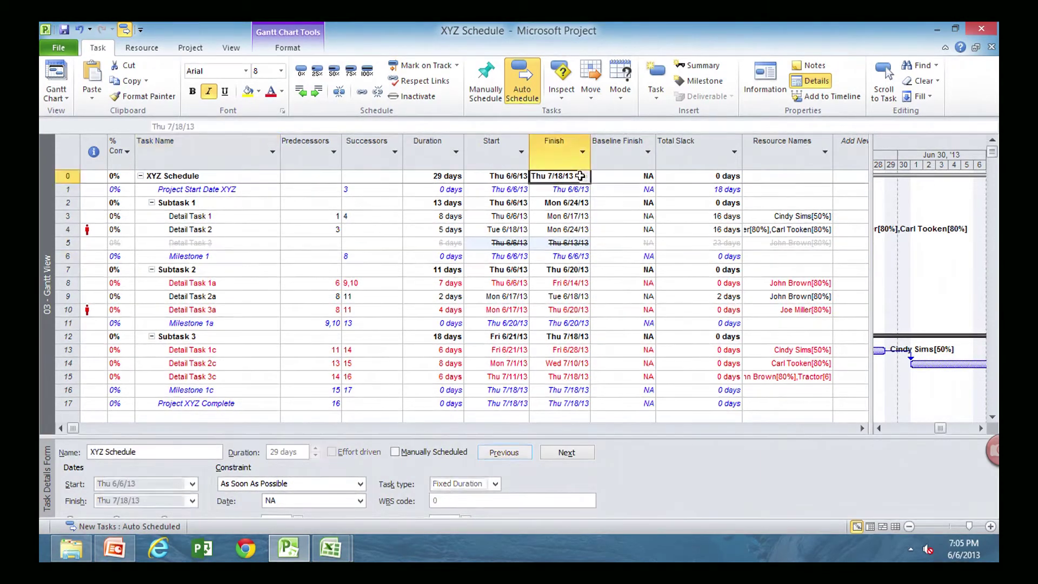
{"action": "left_click", "coordinate": [217, 252]}
{"action": "left_click", "coordinate": [313, 258]}
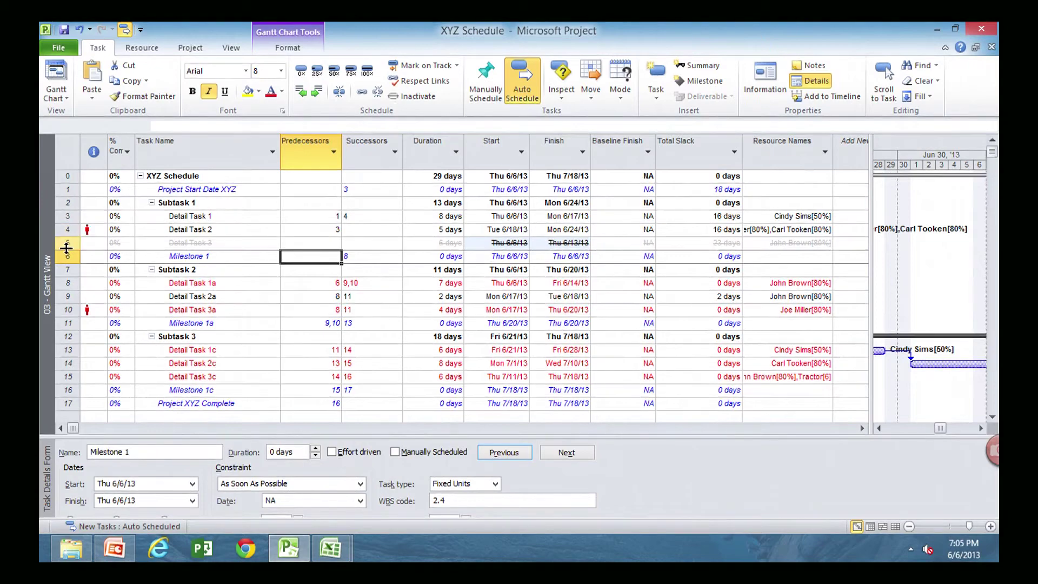
{"action": "type", "text": "4"}
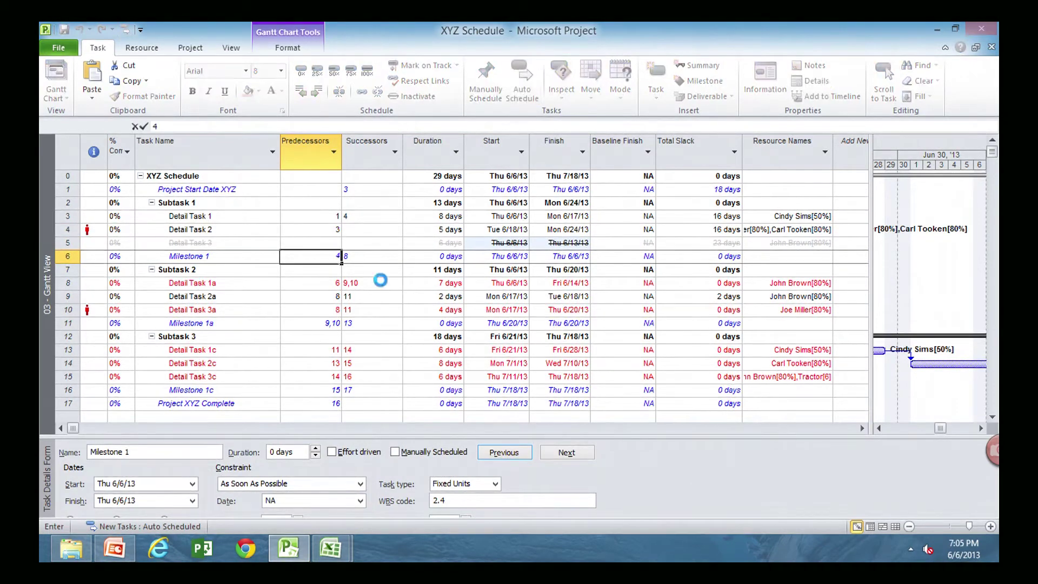
{"action": "left_click", "coordinate": [382, 281]}
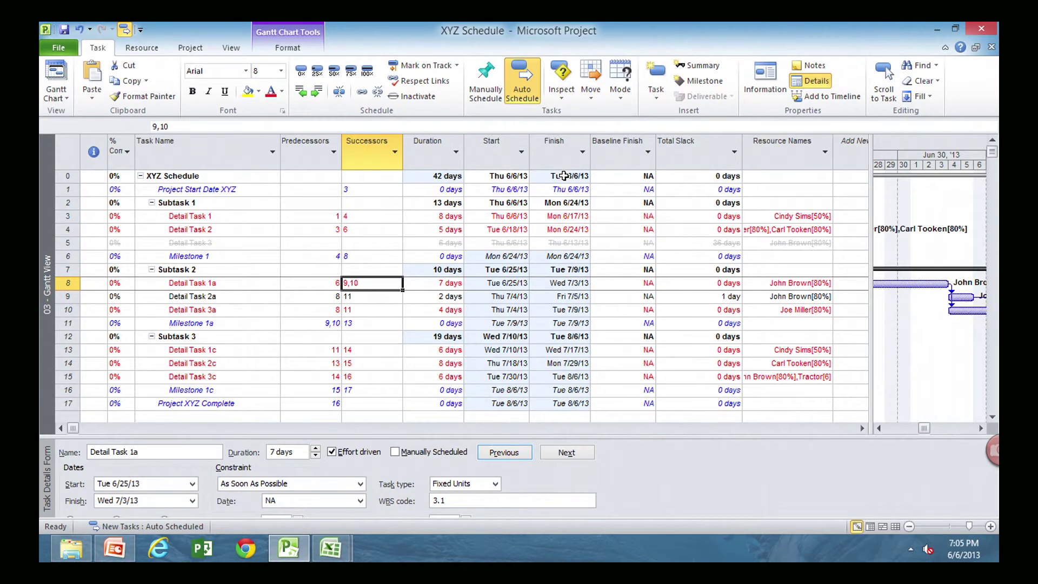
{"action": "left_click", "coordinate": [563, 175]}
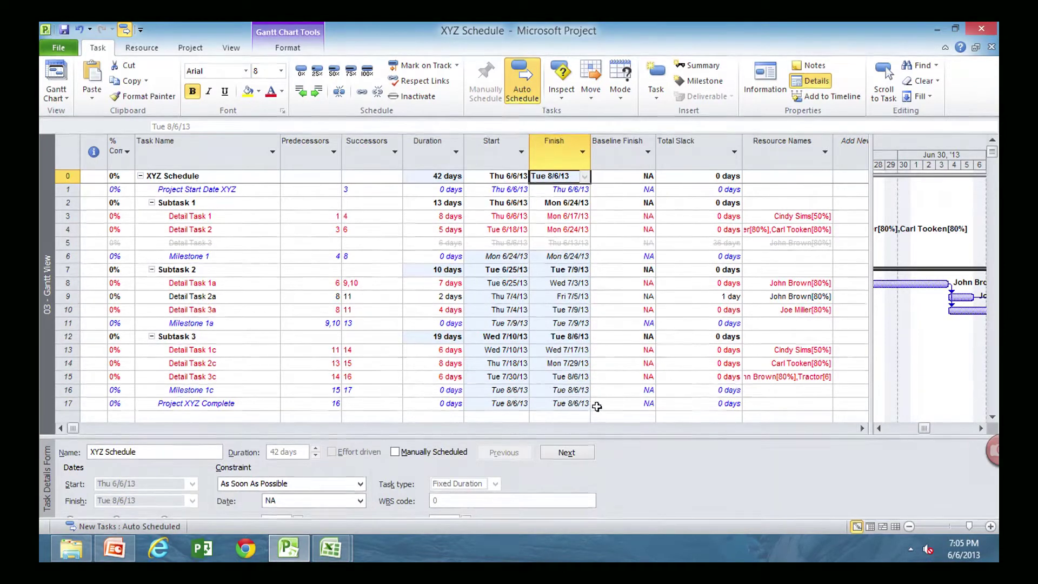
{"action": "left_click", "coordinate": [616, 405]}
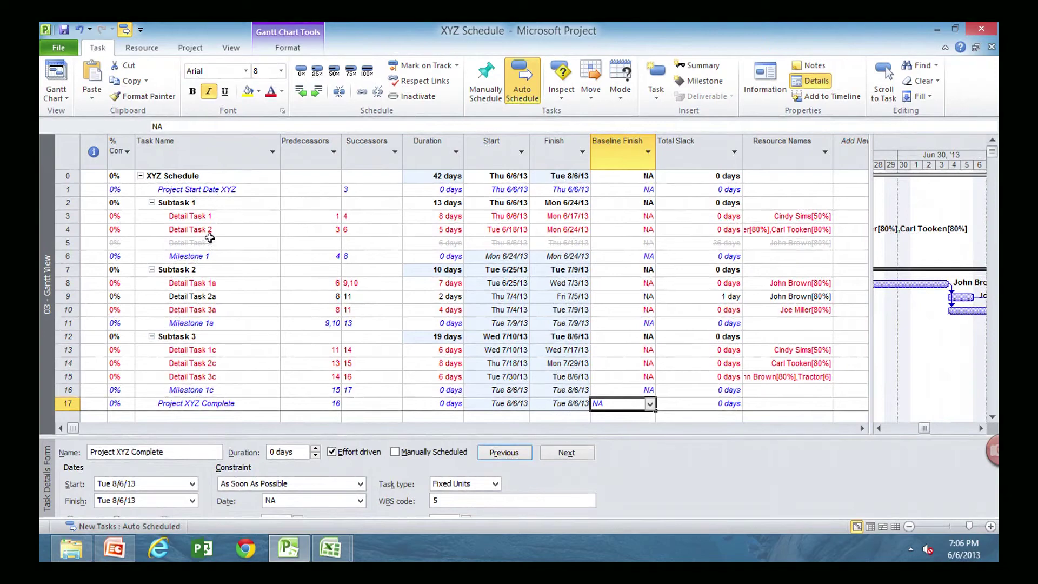
{"action": "left_click", "coordinate": [213, 243]}
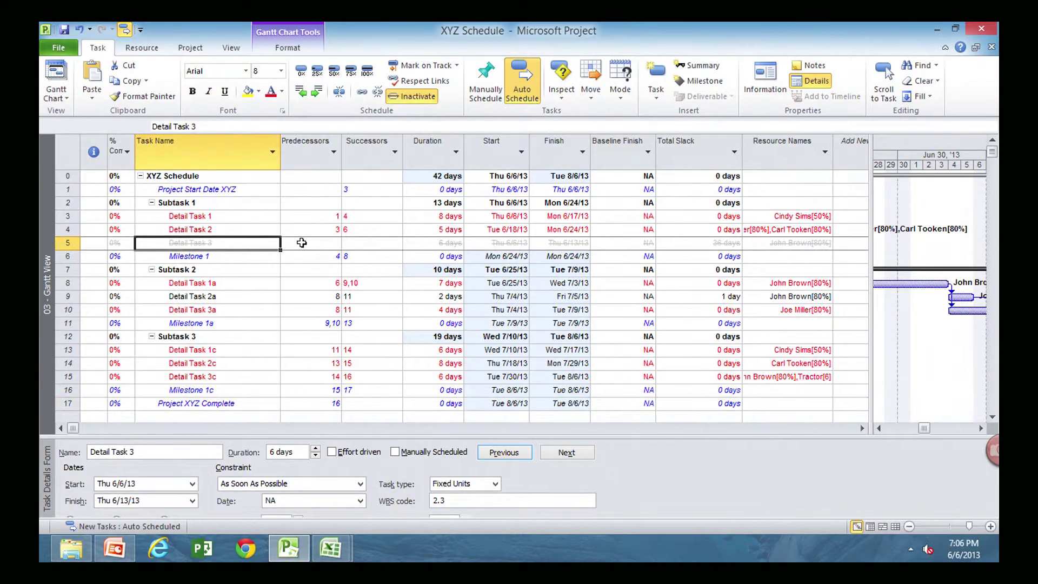
{"action": "left_click_drag", "start_coordinate": [302, 243], "coordinate": [362, 241]}
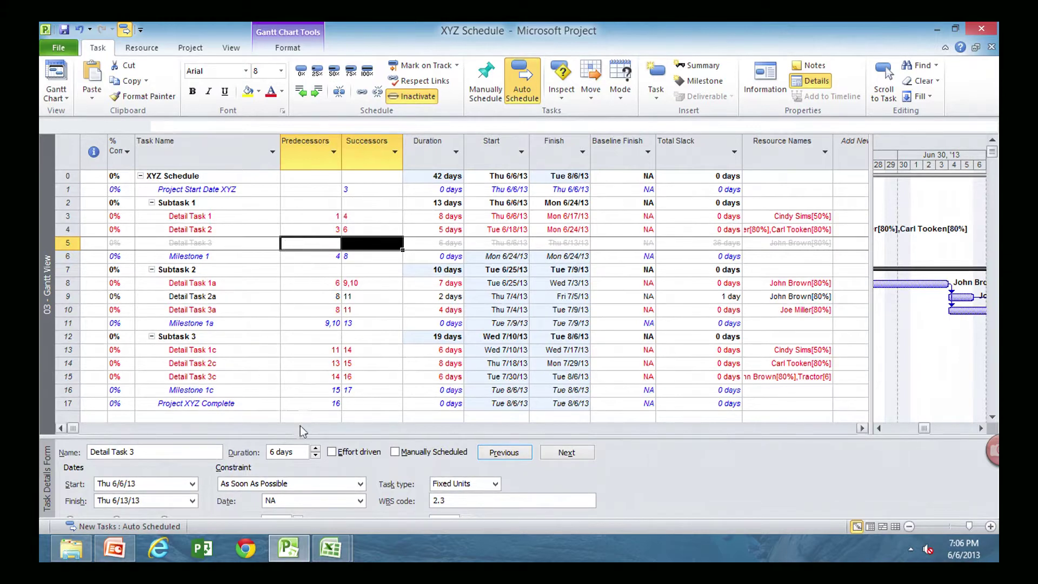
{"action": "left_click", "coordinate": [564, 404]}
{"action": "left_click", "coordinate": [243, 405]}
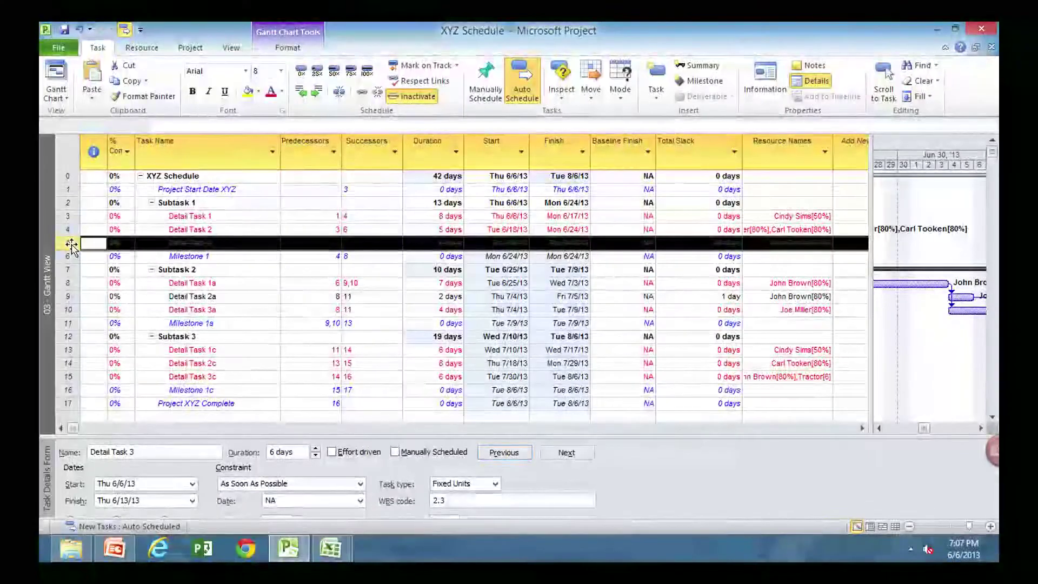
- Delete the inactive Detail Task 3 row, making Project XYZ Complete task 16
{"action": "key", "text": "Delete"}
{"action": "left_click", "coordinate": [267, 351]}
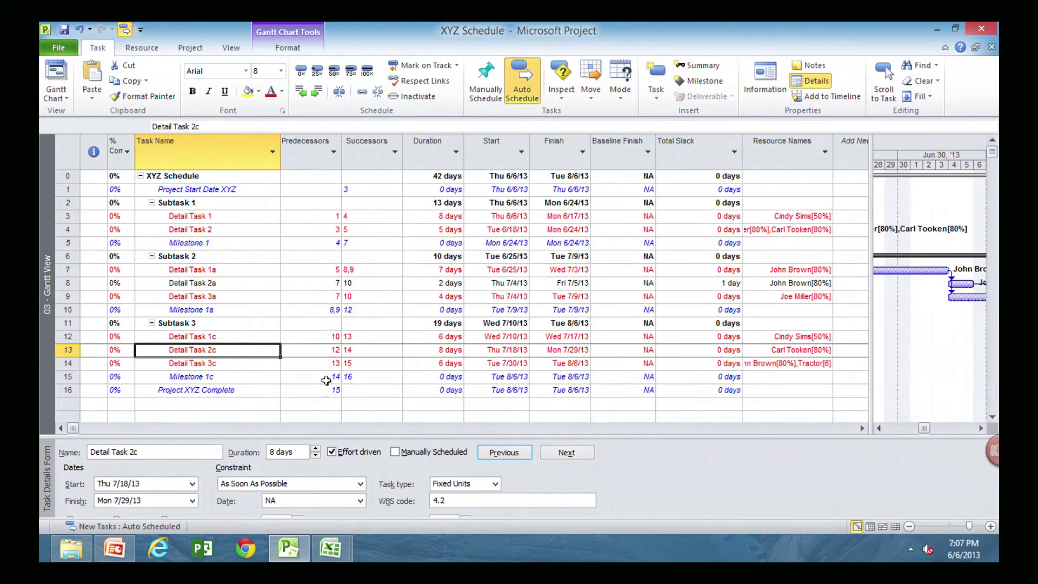
{"action": "left_click", "coordinate": [203, 405]}
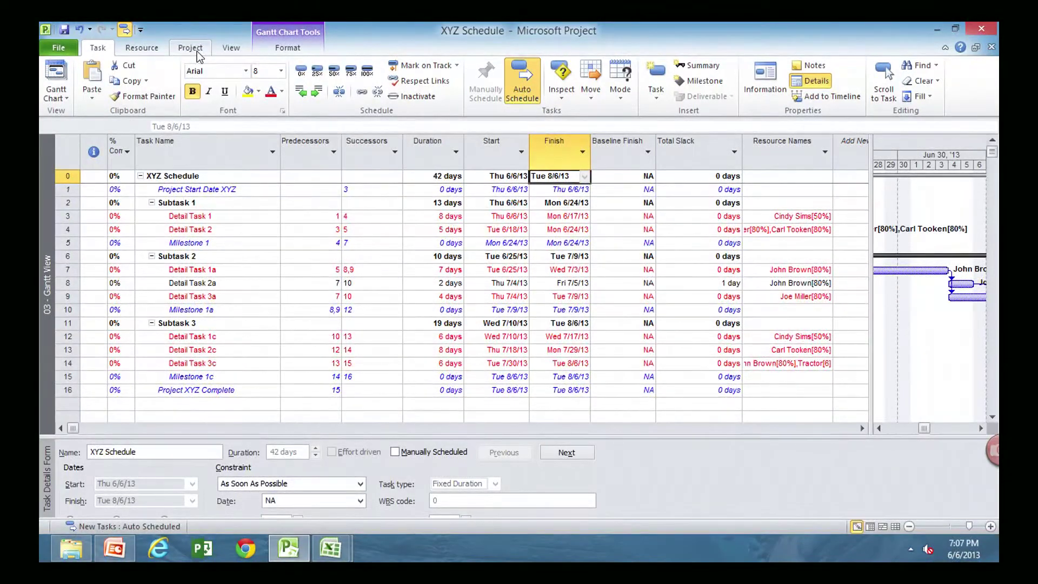
{"action": "left_click", "coordinate": [196, 51]}
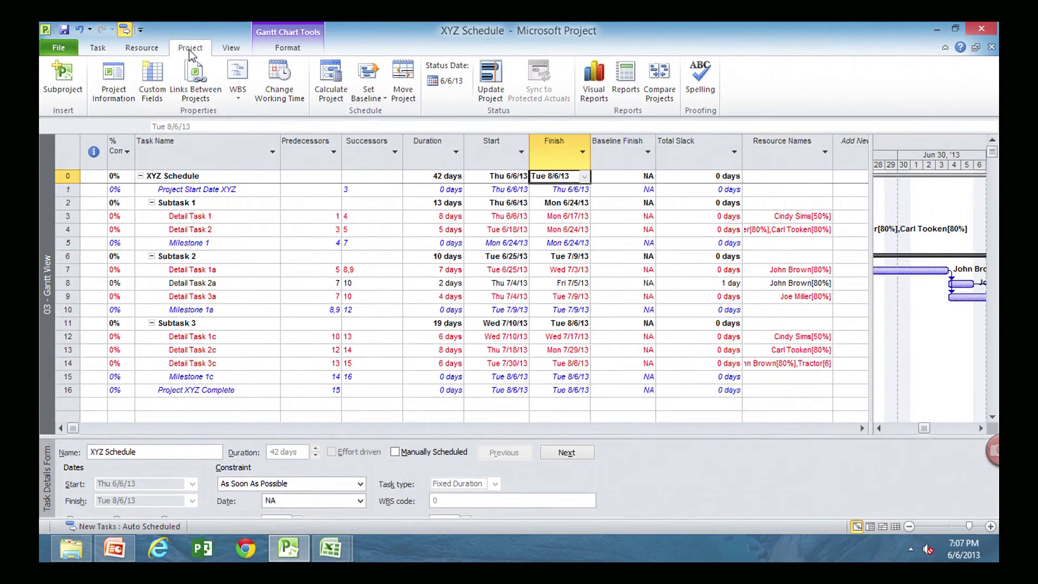
- Save the default Baseline for the entire project, recording a baseline finish of Tue 8/6/13
{"action": "left_click", "coordinate": [368, 94]}
{"action": "left_click", "coordinate": [381, 113]}
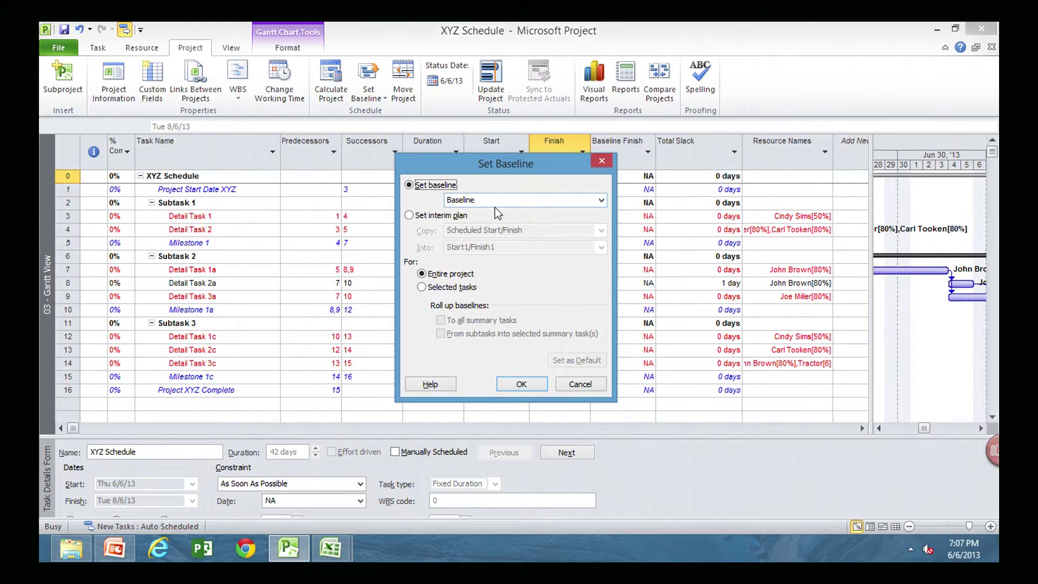
{"action": "left_click", "coordinate": [600, 202]}
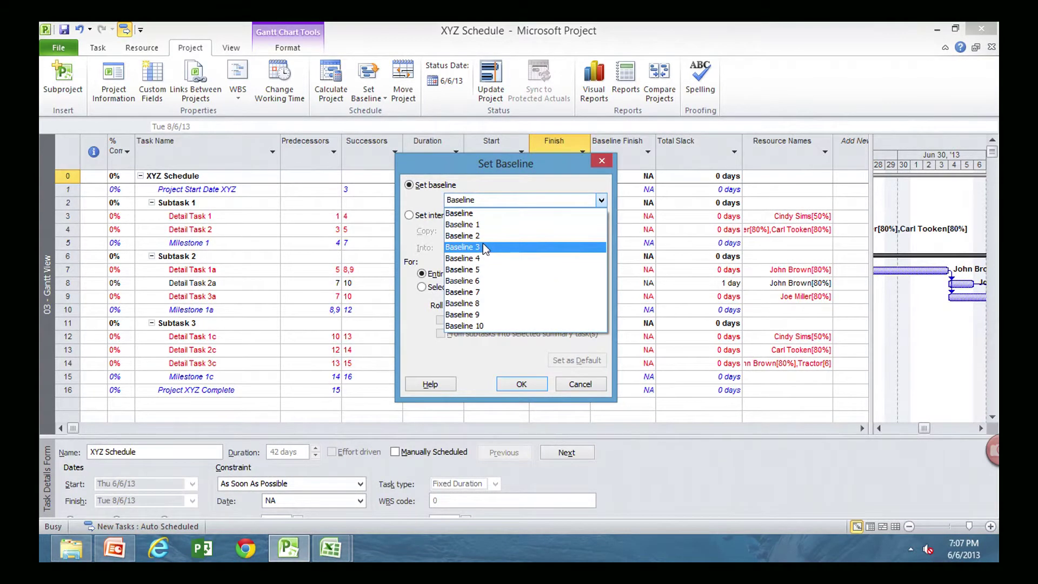
{"action": "left_click", "coordinate": [478, 213]}
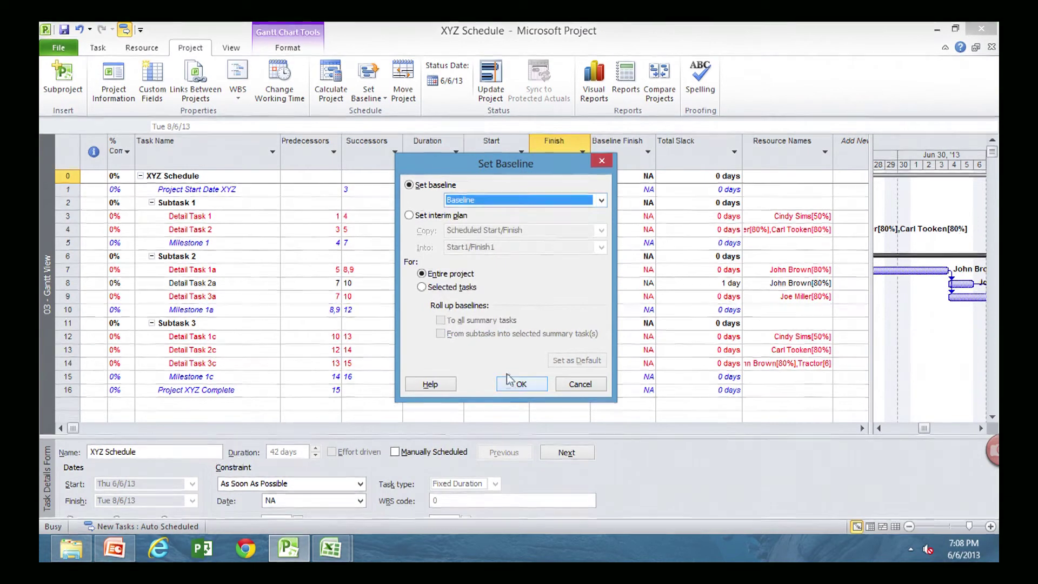
{"action": "left_click", "coordinate": [521, 384]}
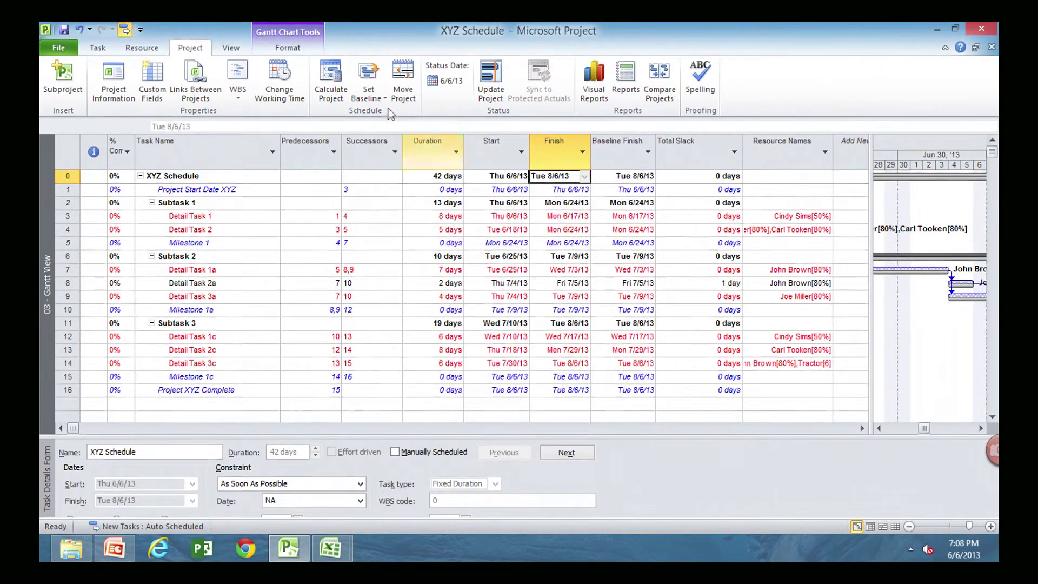
- Save Baseline 1 for the entire project
{"action": "left_click", "coordinate": [356, 99]}
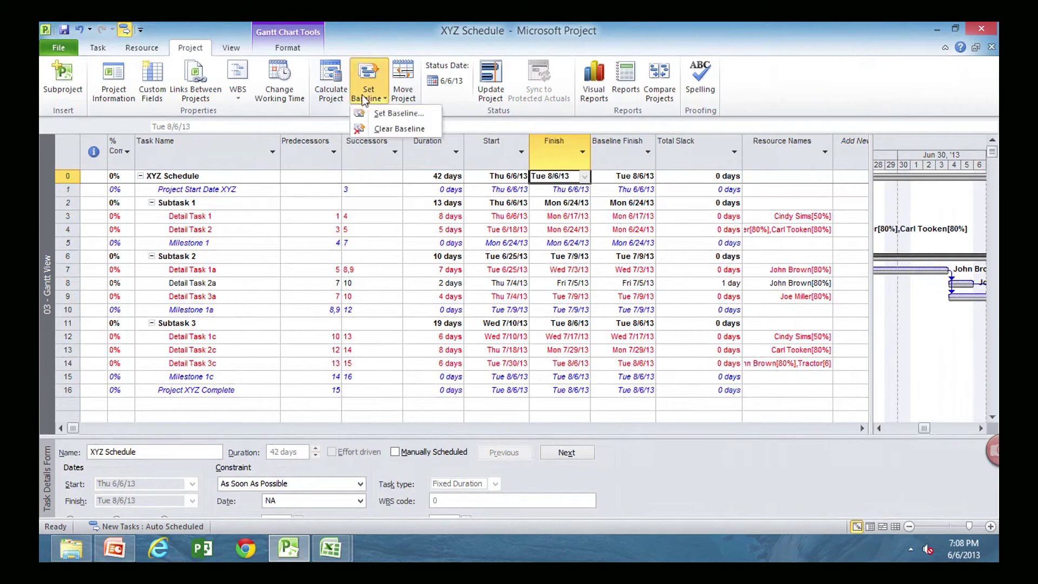
{"action": "left_click", "coordinate": [384, 116]}
{"action": "left_click", "coordinate": [608, 201]}
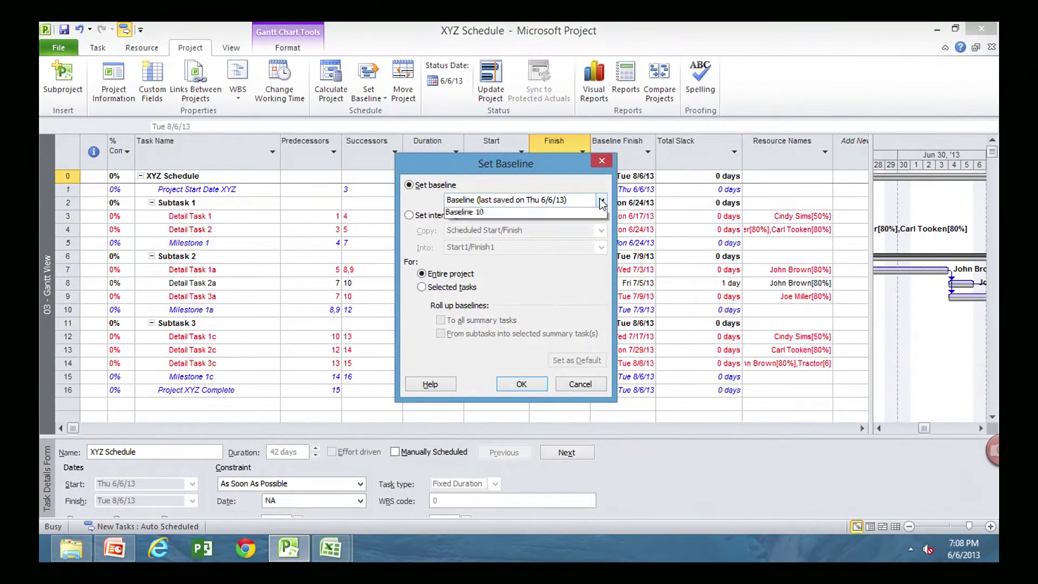
{"action": "left_click", "coordinate": [498, 227]}
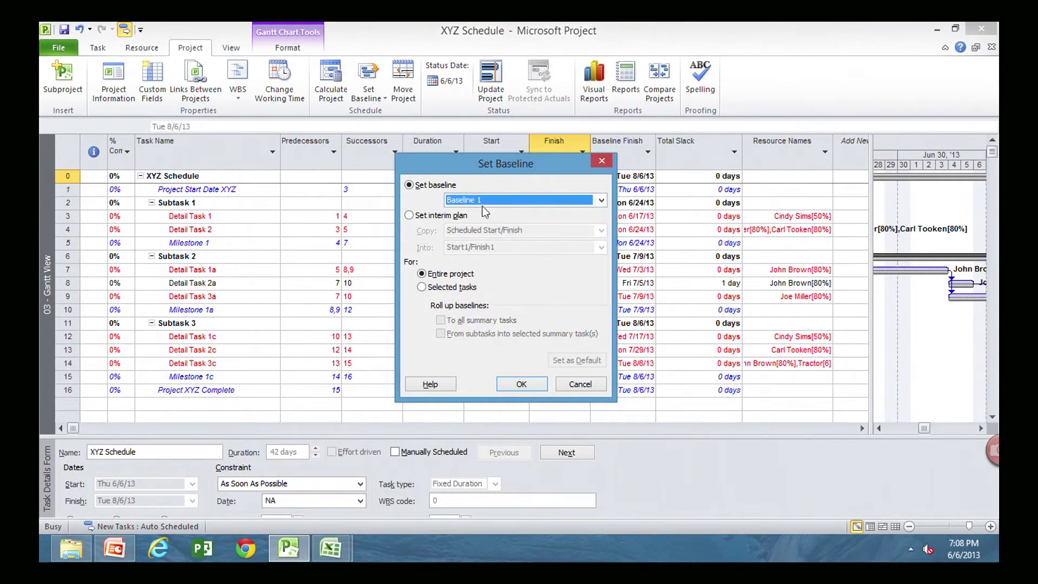
{"action": "left_click", "coordinate": [521, 384]}
- Save Baseline 2 for the entire project
{"action": "left_click", "coordinate": [368, 89]}
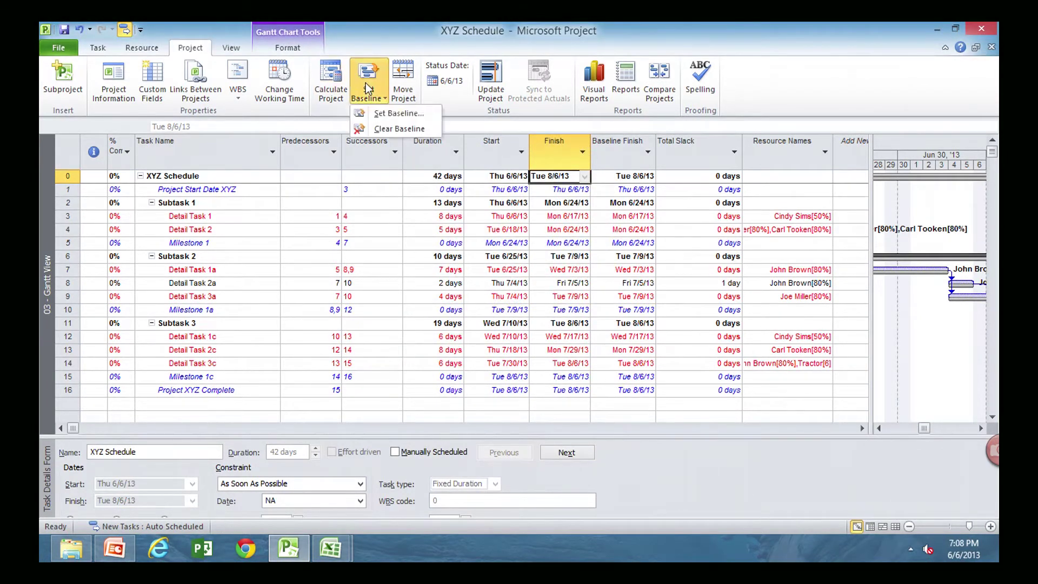
{"action": "left_click", "coordinate": [391, 114]}
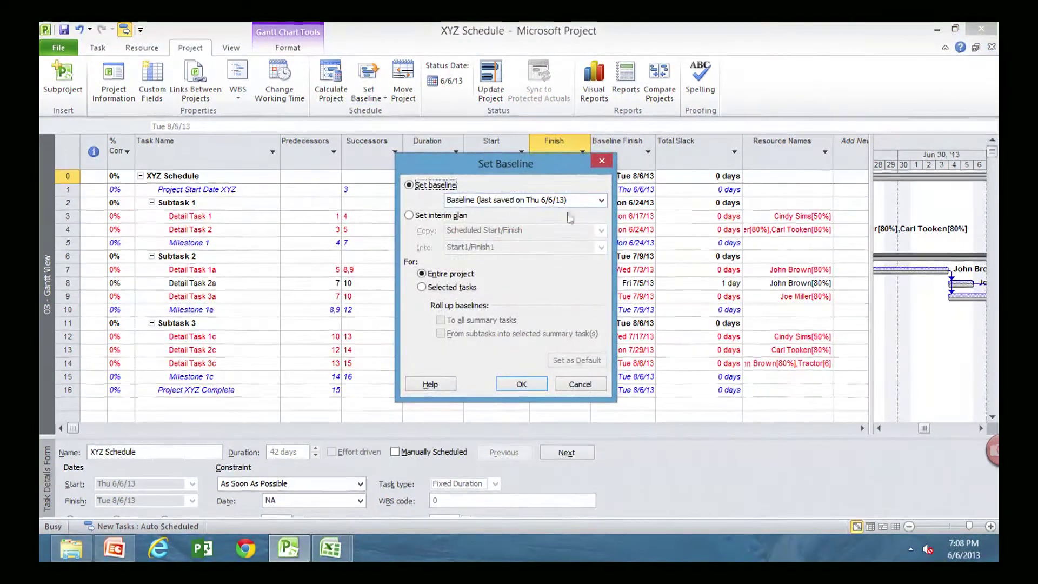
{"action": "left_click", "coordinate": [601, 200]}
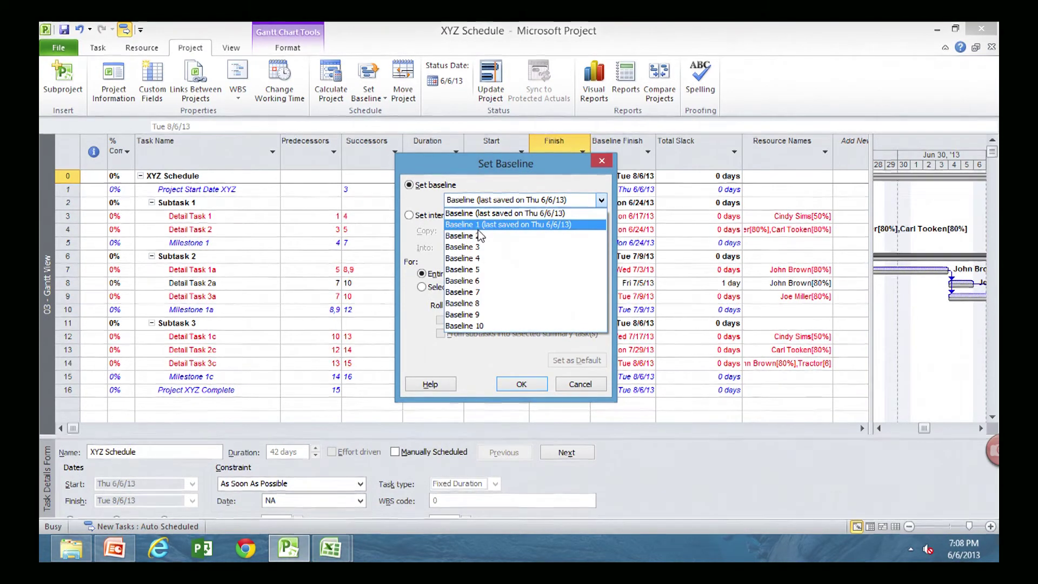
{"action": "left_click", "coordinate": [479, 236]}
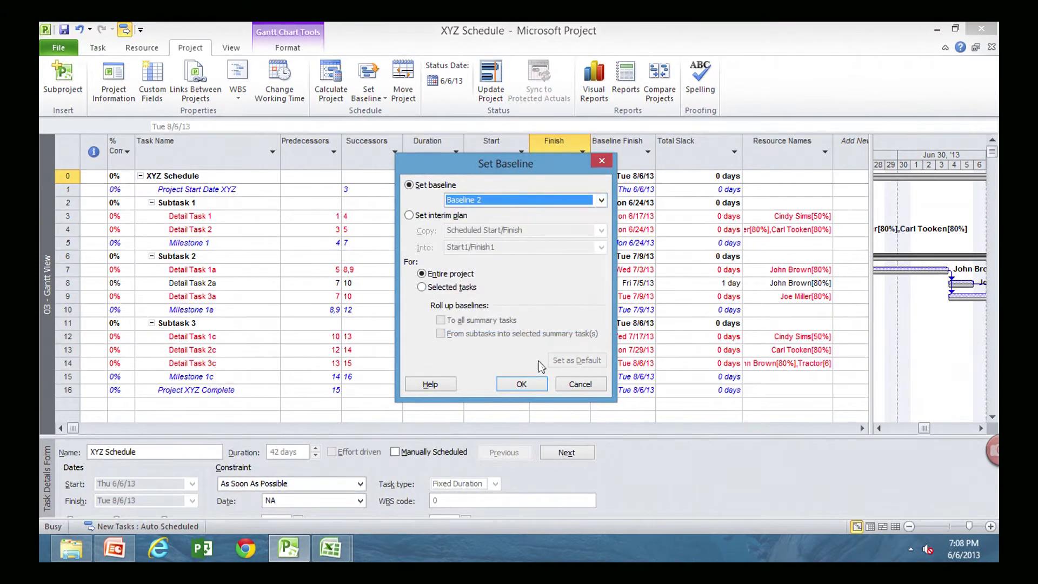
{"action": "left_click", "coordinate": [523, 385]}
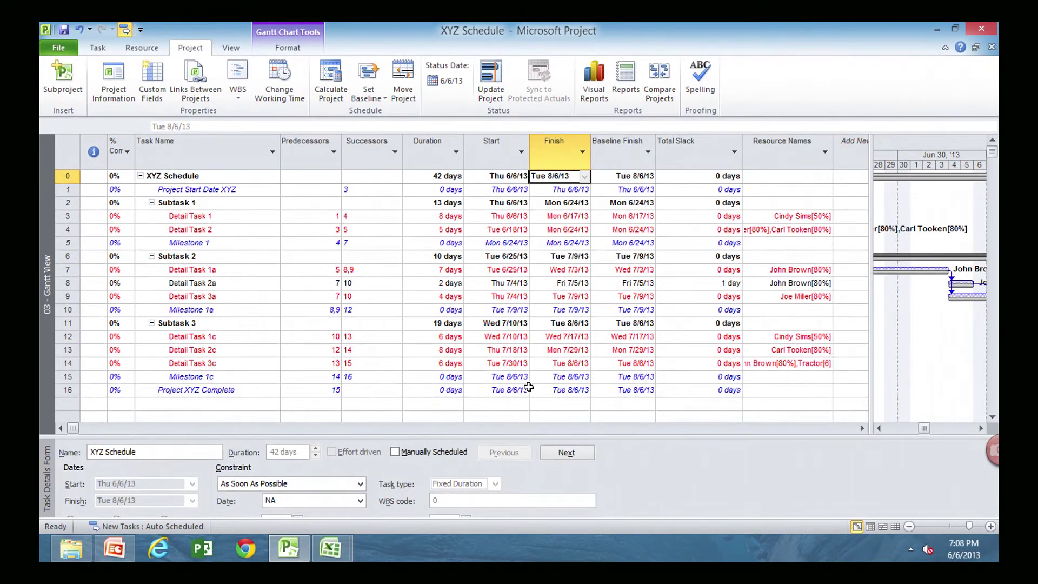
- Re-save the default Baseline for the entire project, keeping the Tue 8/6/13 baseline finish
{"action": "left_click", "coordinate": [373, 100]}
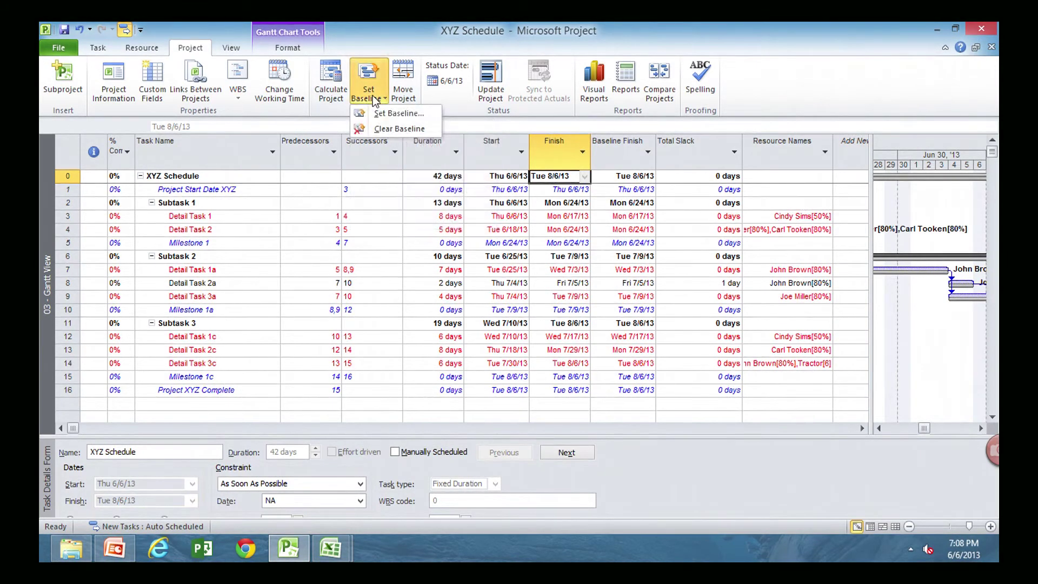
{"action": "left_click", "coordinate": [398, 113]}
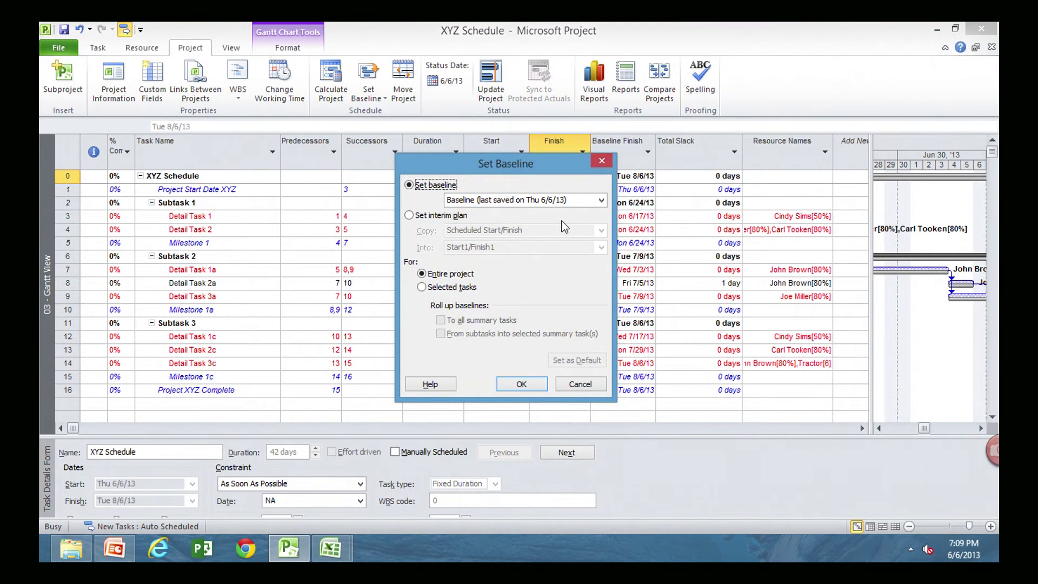
{"action": "left_click", "coordinate": [534, 389]}
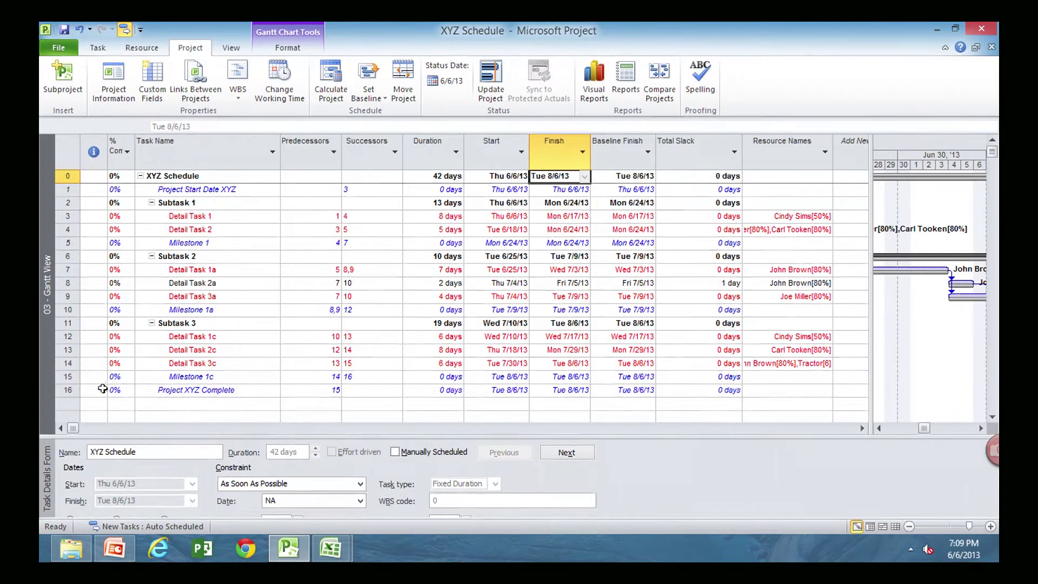
- Insert a new task above Detail Task 3c and type its name
{"action": "left_click", "coordinate": [66, 363]}
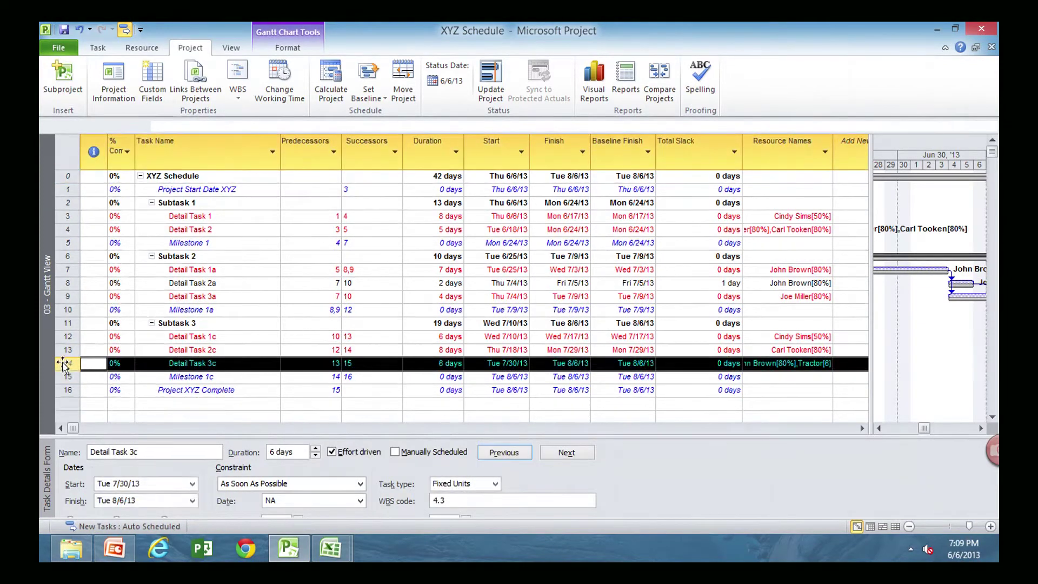
{"action": "right_click", "coordinate": [66, 363]}
{"action": "left_click", "coordinate": [105, 186]}
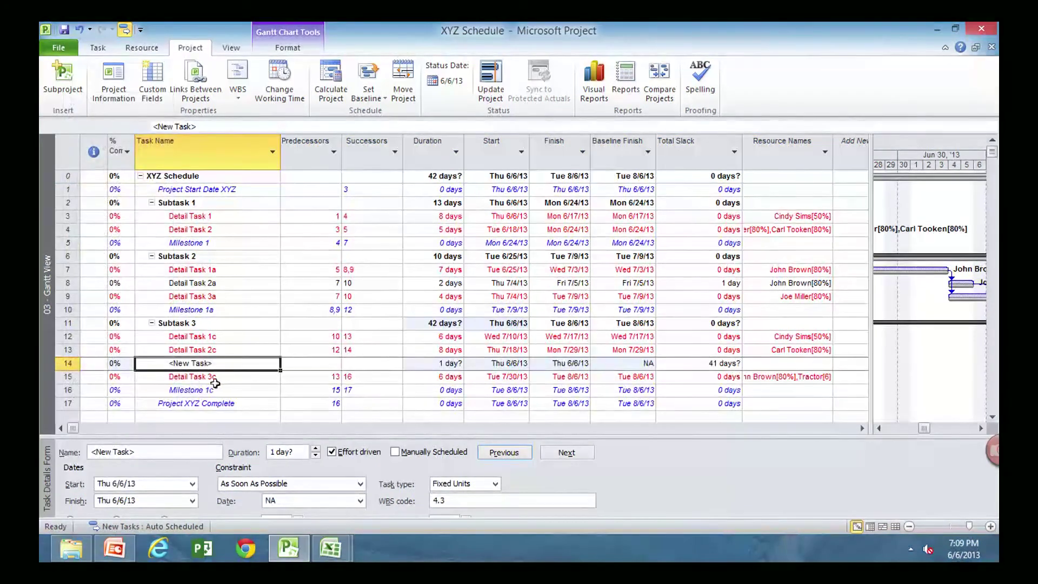
{"action": "type", "text": "De"}
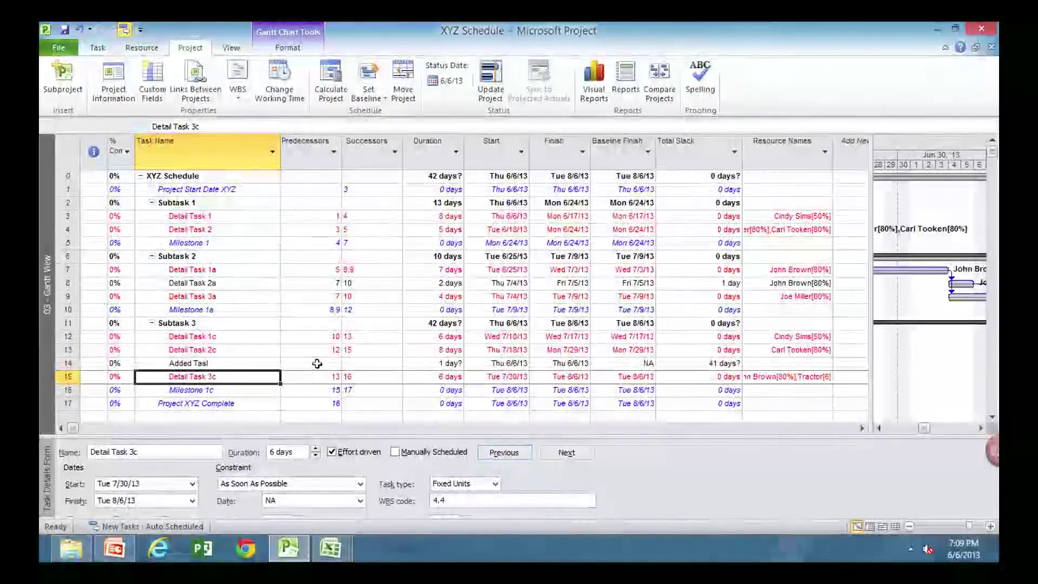
- Give the new task predecessor 12 and successor 15
{"action": "left_click", "coordinate": [315, 358]}
{"action": "type", "text": "12"}
{"action": "left_click", "coordinate": [378, 404]}
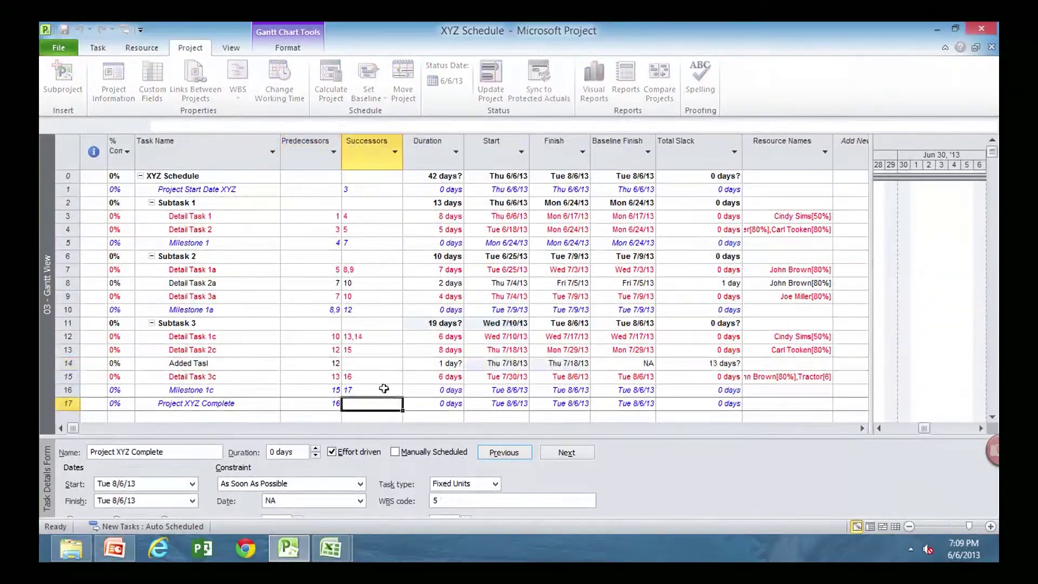
{"action": "left_click", "coordinate": [365, 364]}
{"action": "type", "text": "15"}
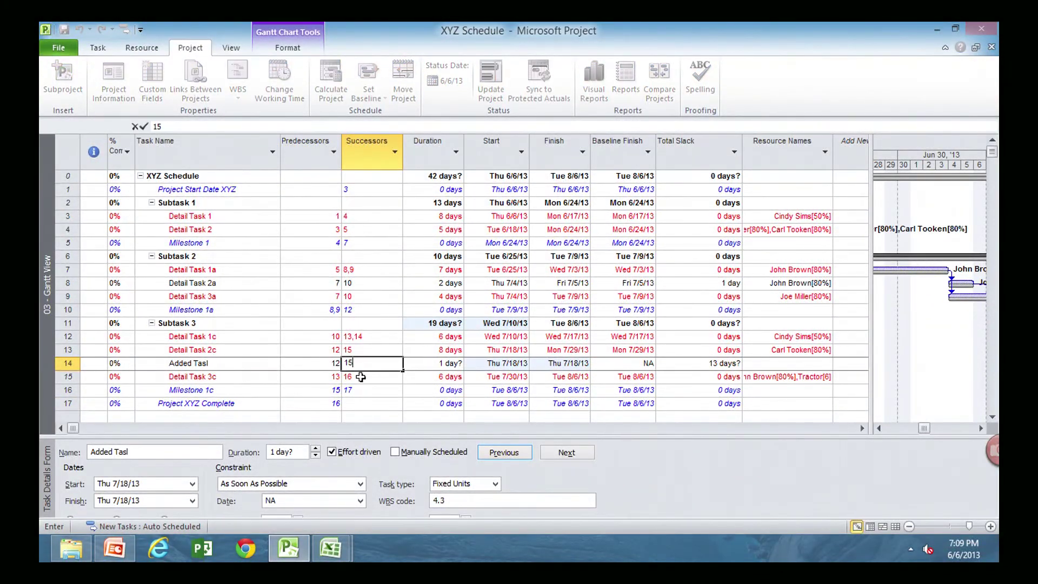
{"action": "left_click", "coordinate": [363, 377]}
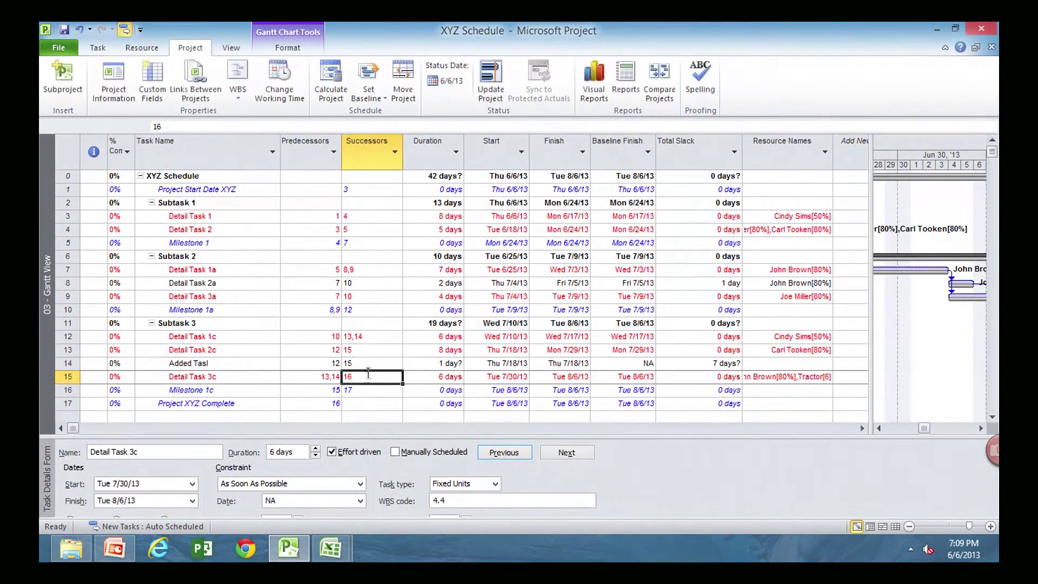
- Correct the misspelled task name to 'Added Task'
{"action": "left_click", "coordinate": [779, 365]}
{"action": "left_click", "coordinate": [223, 365]}
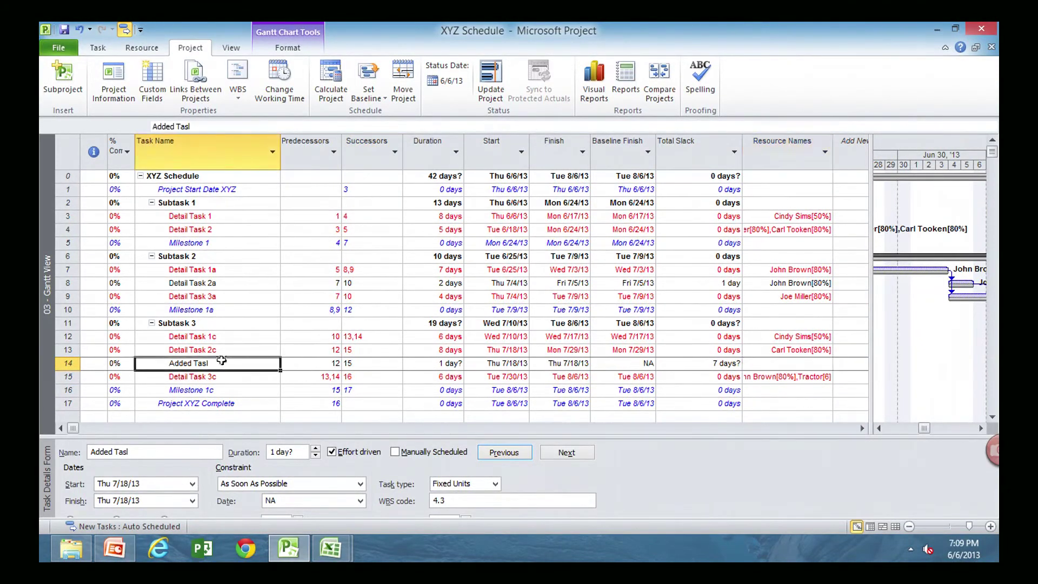
{"action": "left_click", "coordinate": [221, 126]}
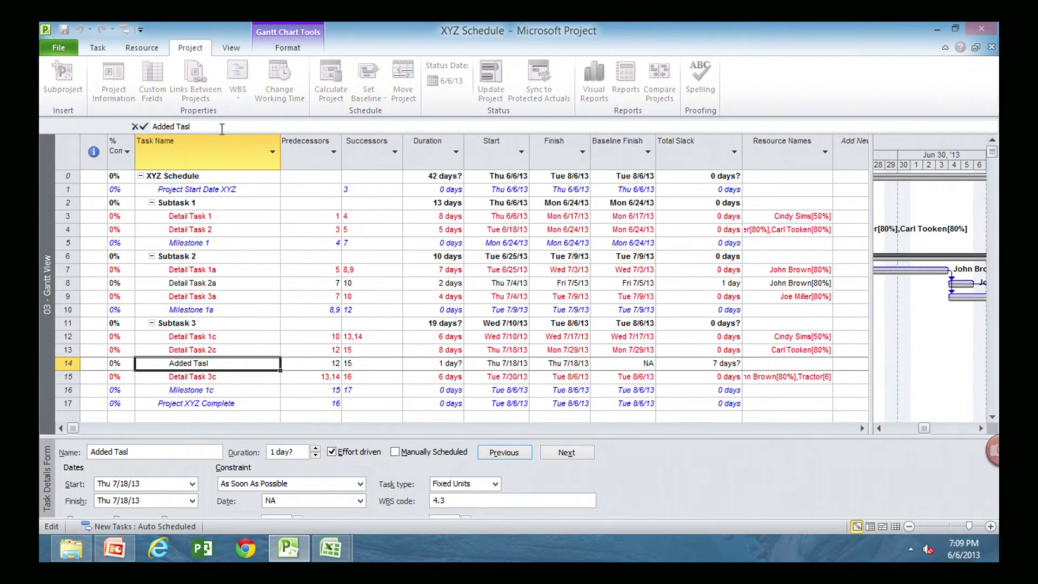
{"action": "key", "text": "BackSpace"}
{"action": "type", "text": "k"}
{"action": "key", "text": "Return"}
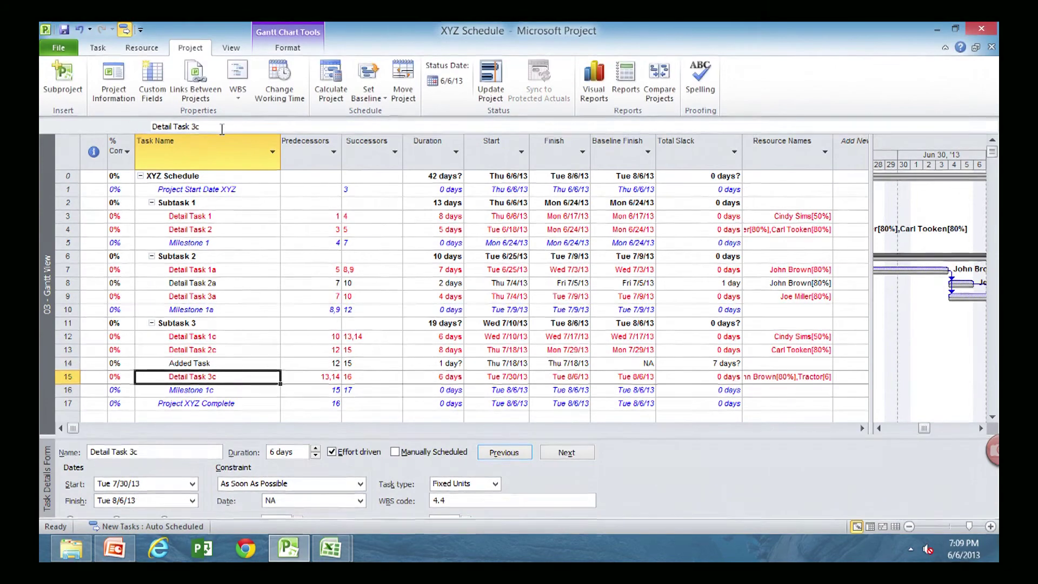
{"action": "left_click", "coordinate": [778, 366]}
- Assign the Detail Task 1a resource at 80% to Added Task and set its duration to 2 days
{"action": "left_click", "coordinate": [827, 364]}
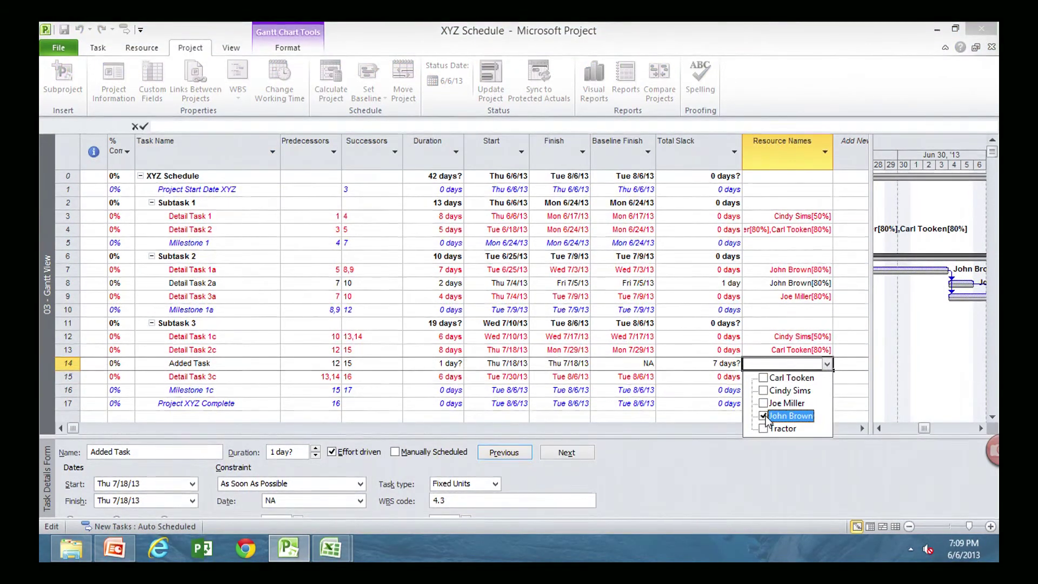
{"action": "left_click", "coordinate": [273, 363]}
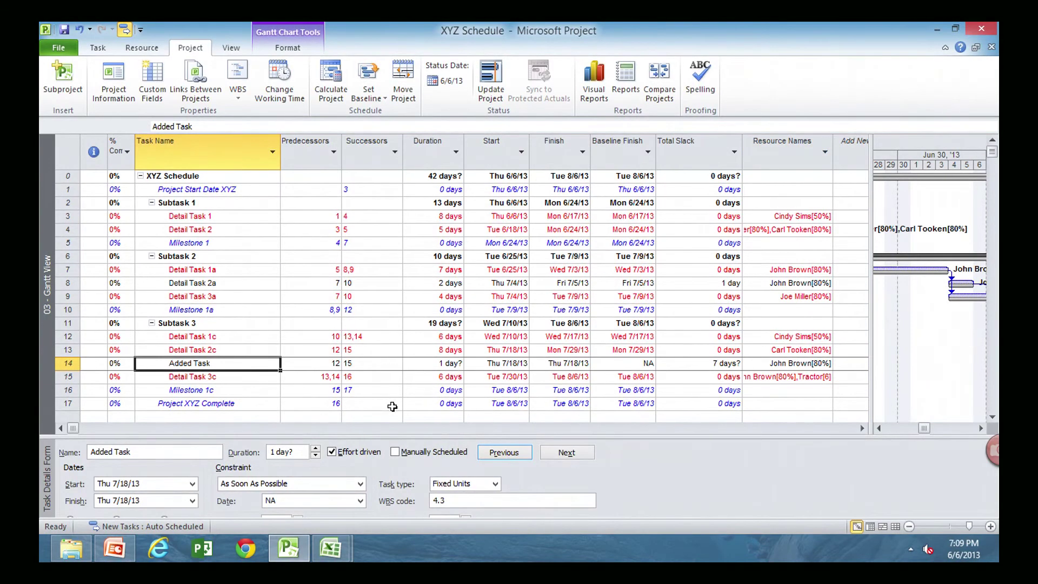
{"action": "left_click", "coordinate": [443, 363]}
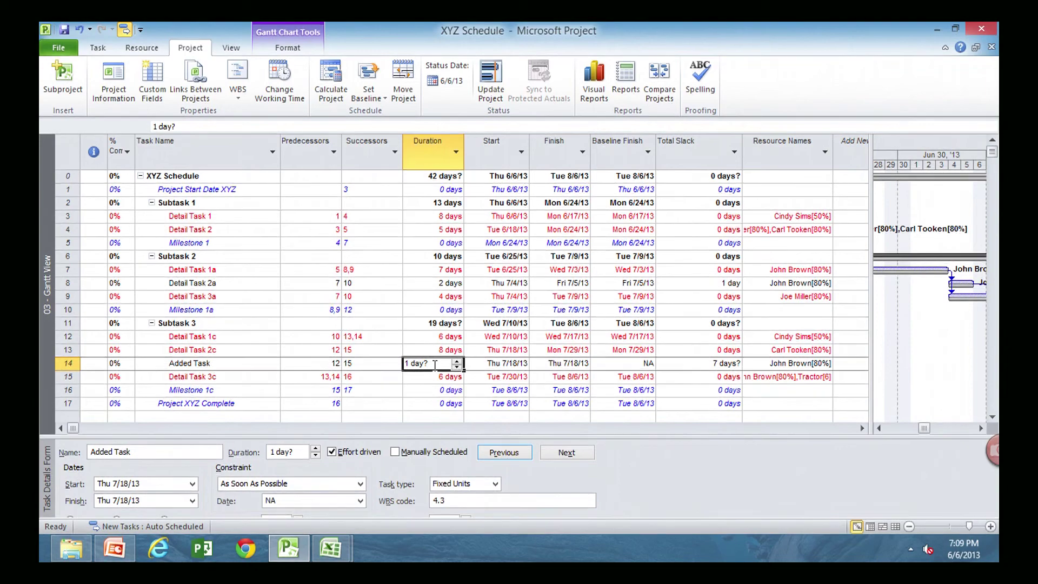
{"action": "type", "text": "2"}
{"action": "left_click", "coordinate": [400, 388]}
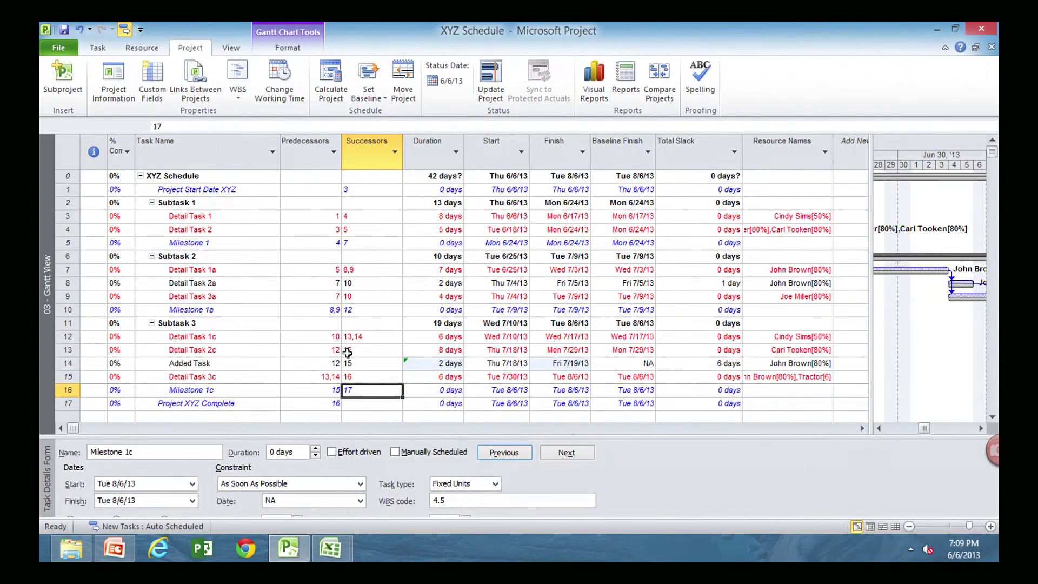
{"action": "left_click_drag", "start_coordinate": [318, 352], "coordinate": [316, 364]}
{"action": "left_click", "coordinate": [232, 389]}
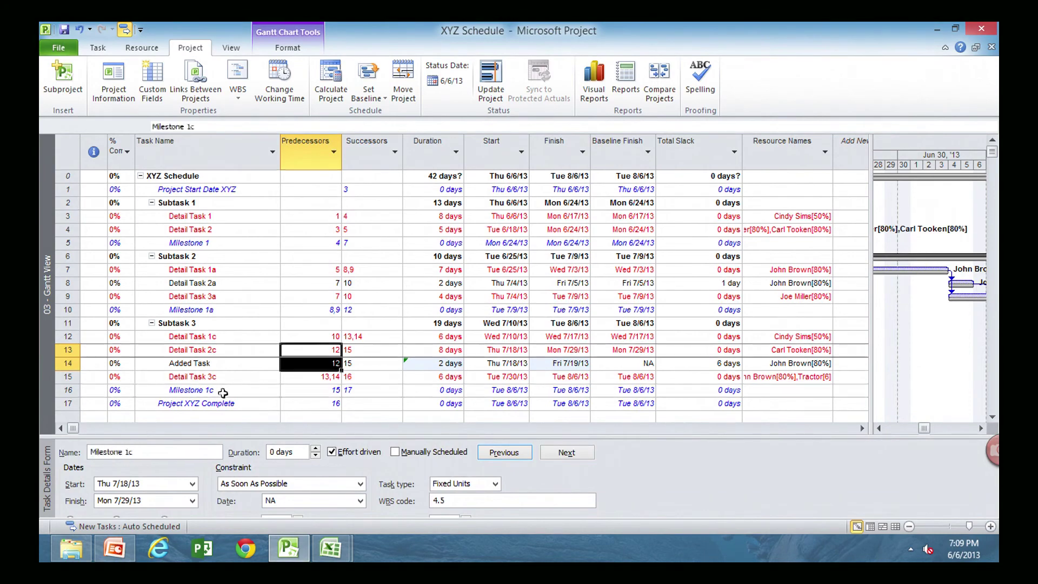